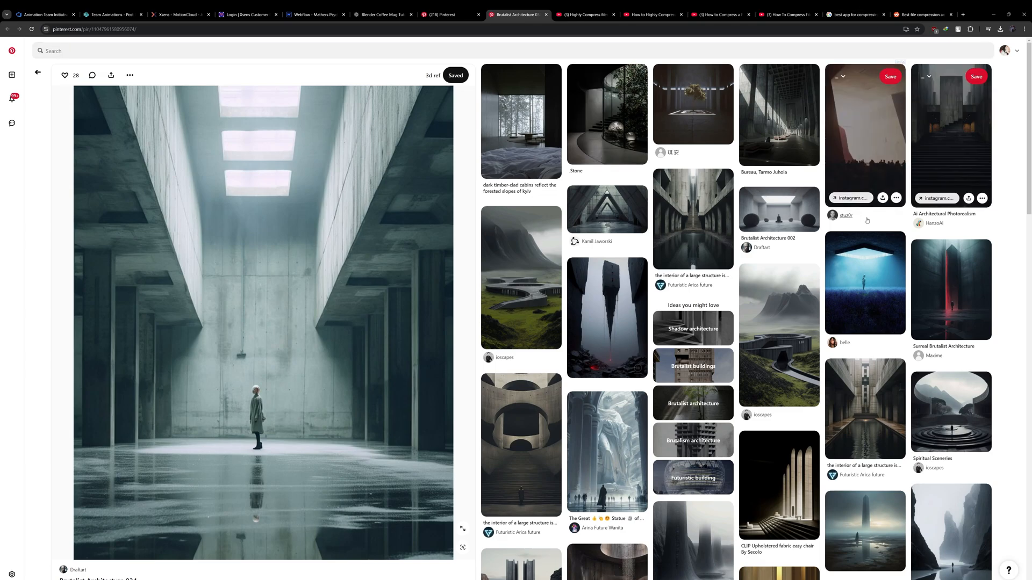
- Search the web for "pure ref" in a new tab and go to the official PureRef site's download page
left_click(961, 15)
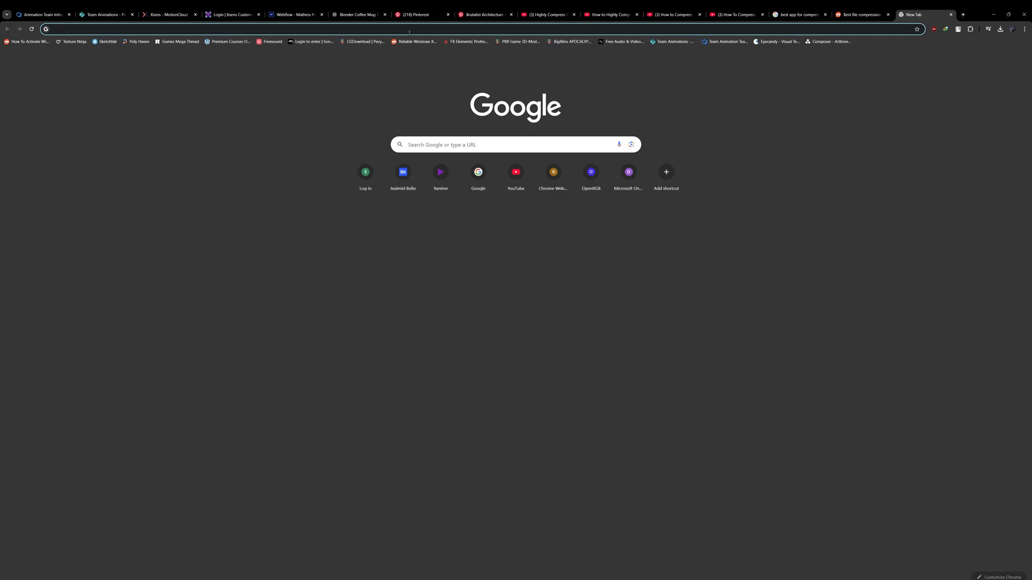
left_click(138, 30)
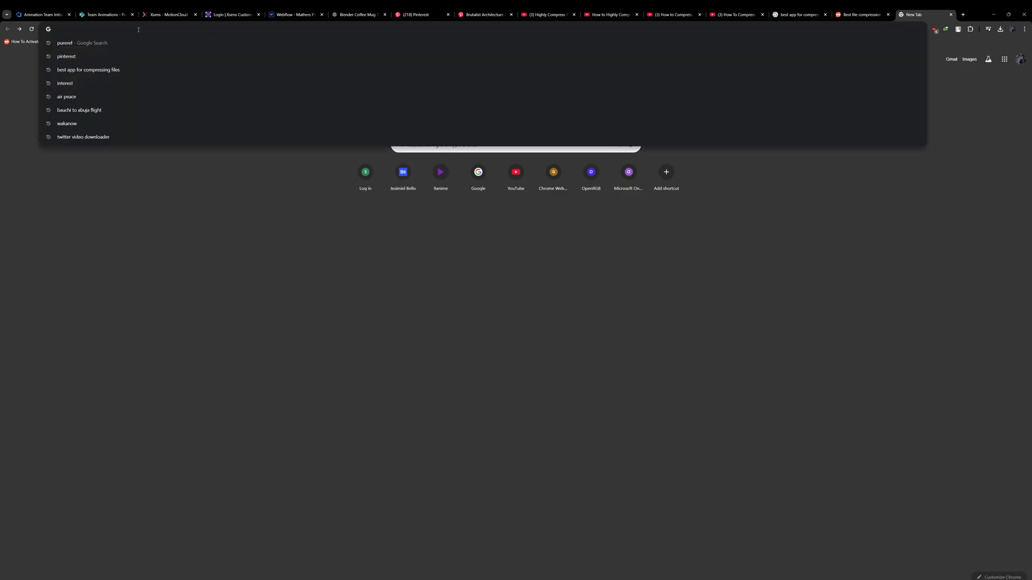
type("pure")
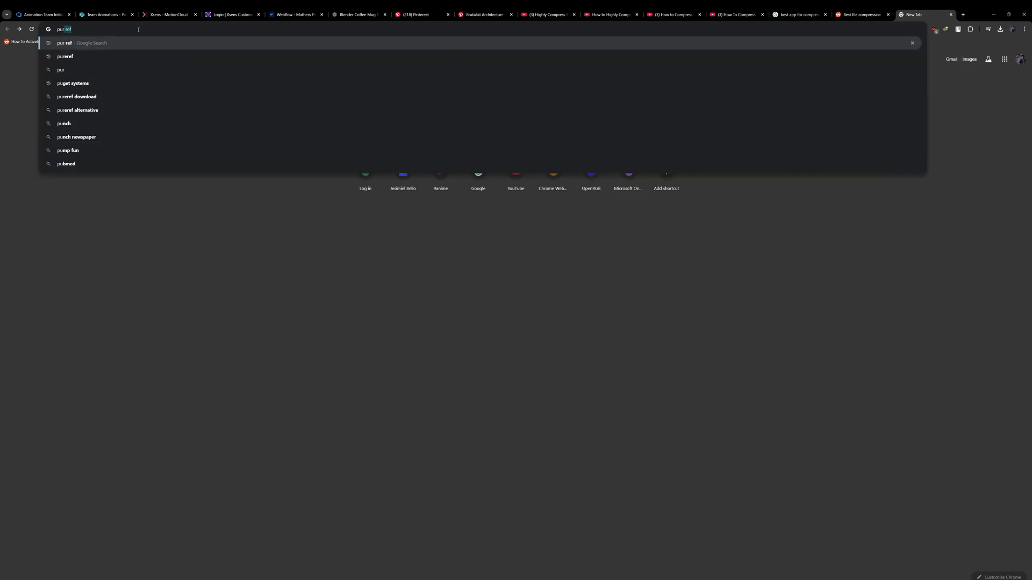
type(" ref")
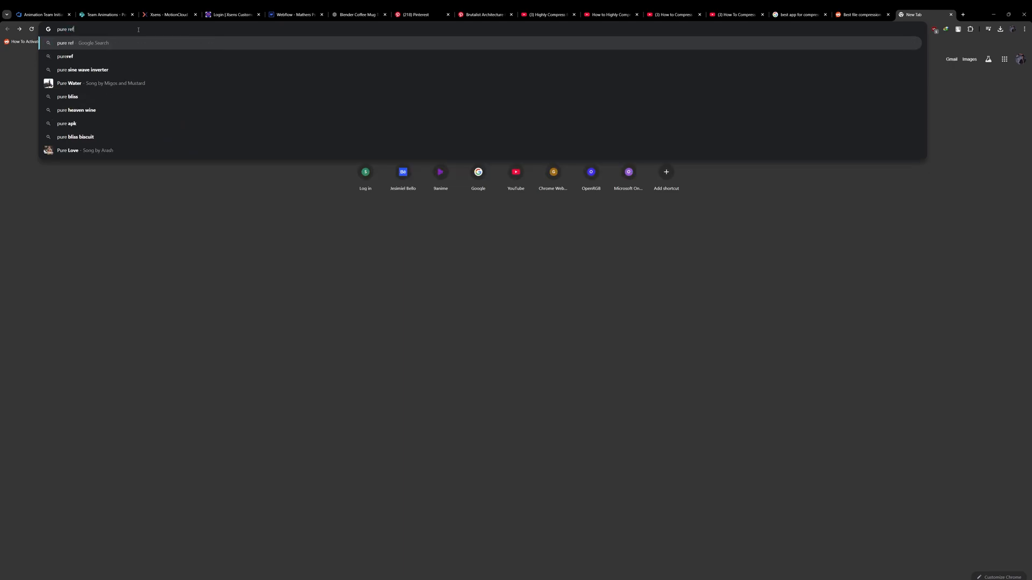
key("Return")
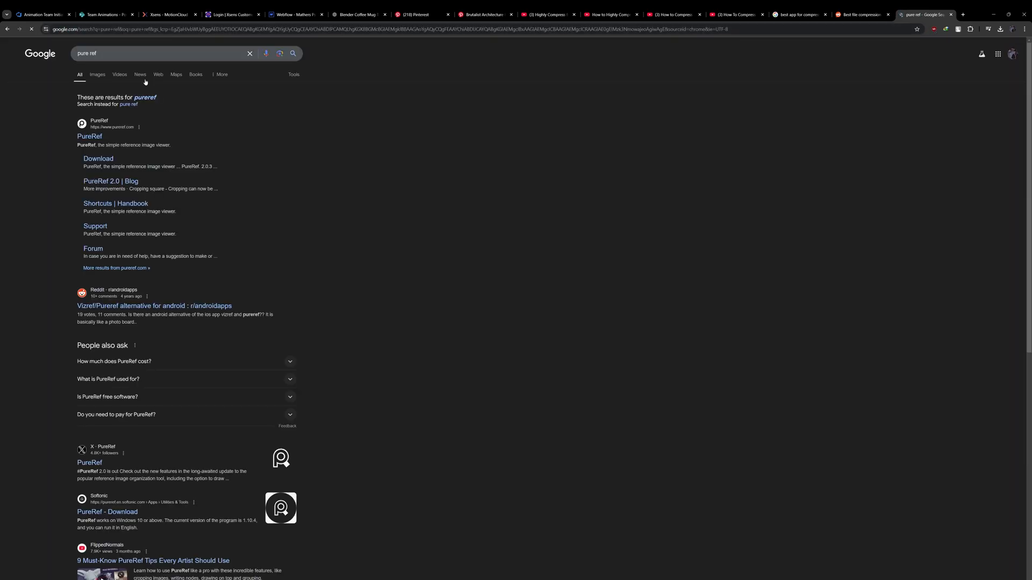
left_click(90, 138)
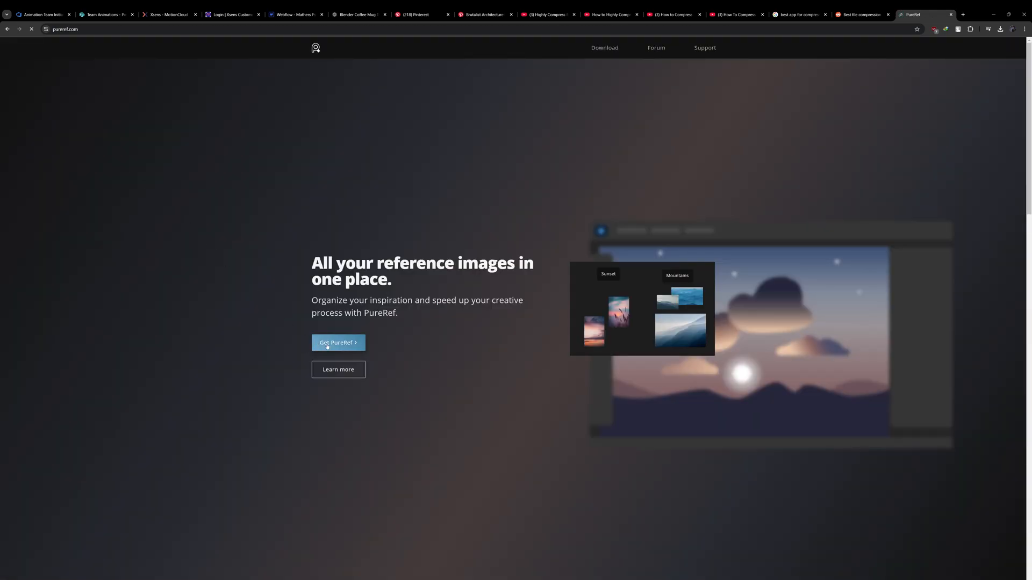
left_click(330, 344)
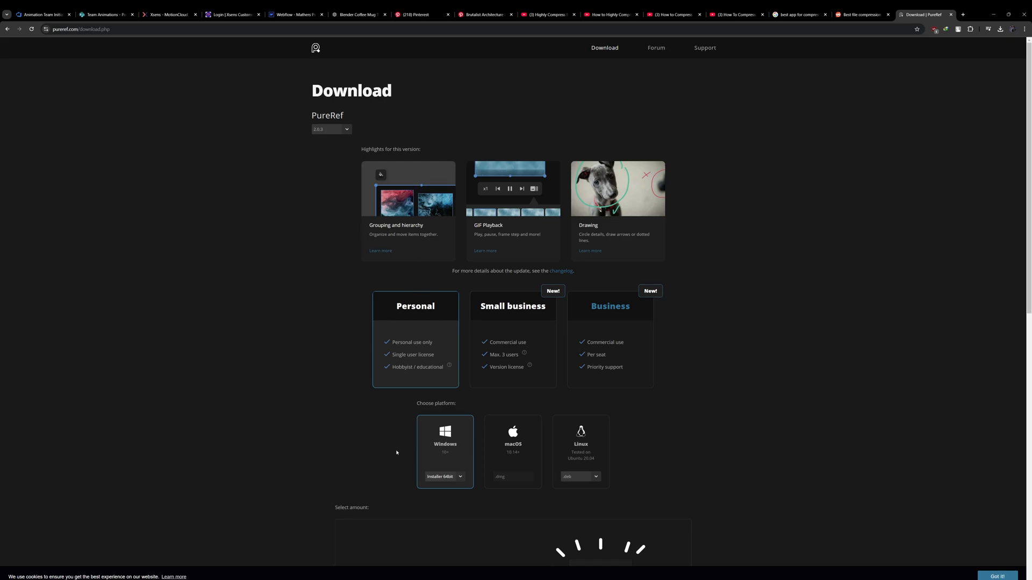
- Switch the PureRef download platform to macOS and Linux, and set it back to Windows
scroll(415, 386, "down", 1)
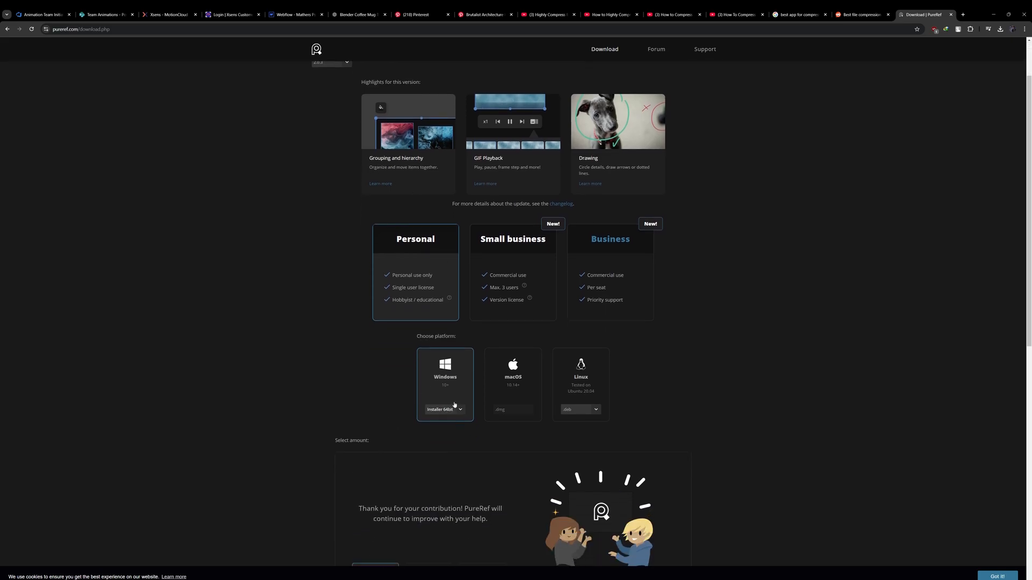
left_click(520, 390)
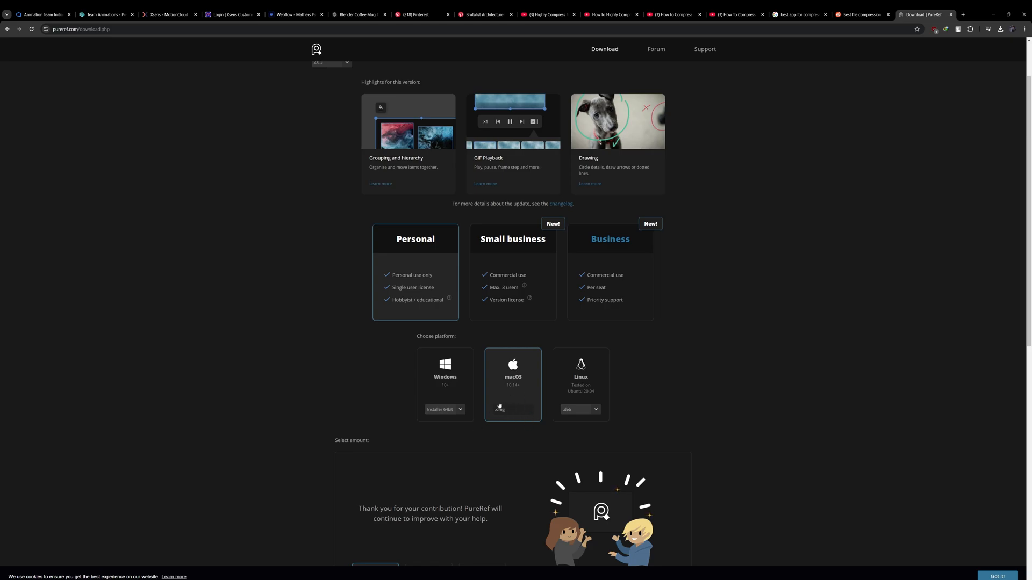
left_click(570, 396)
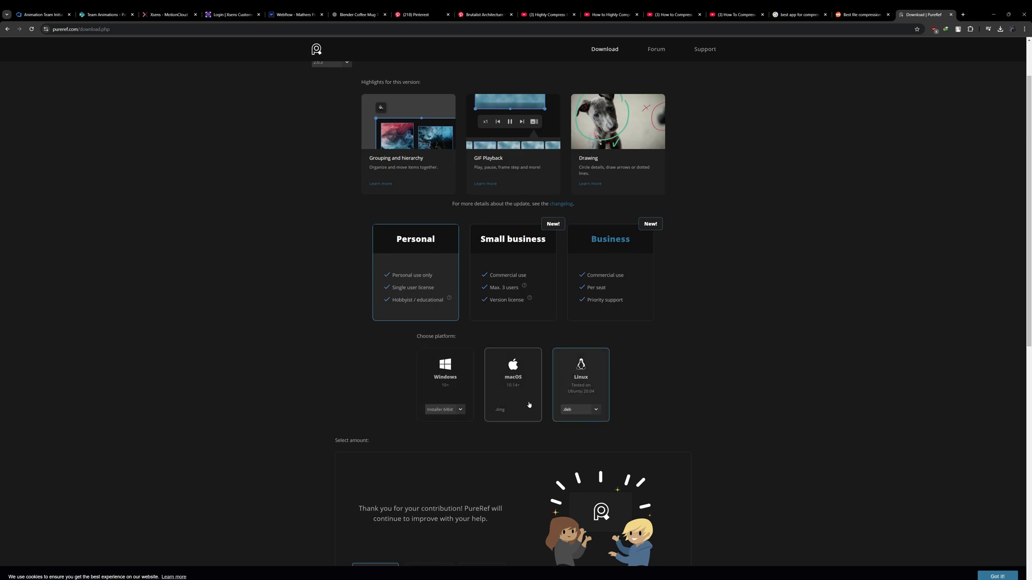
left_click(448, 384)
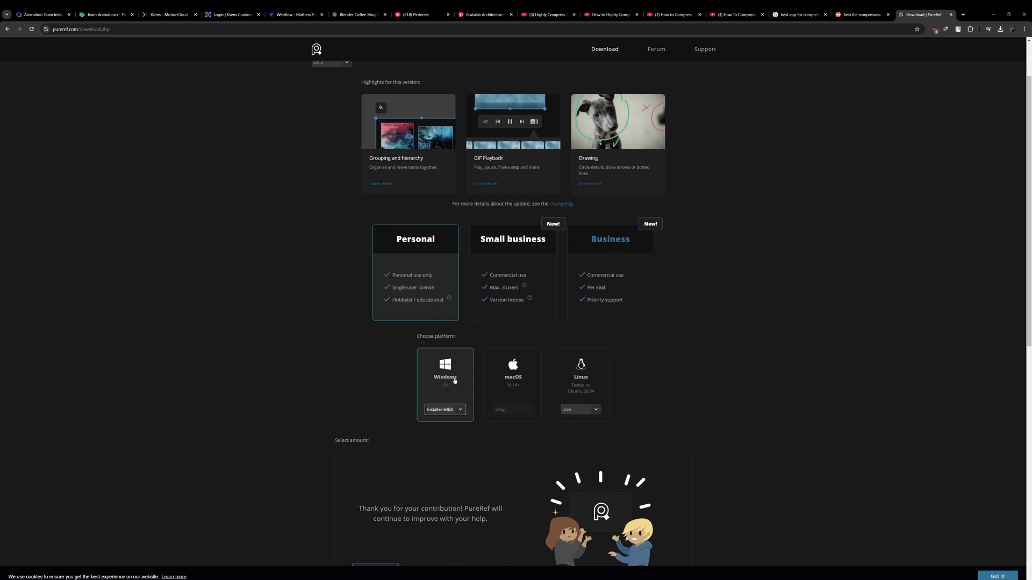
- Try a custom contribution of $20 for PureRef, and switch back to the $15 option
scroll(392, 375, "down", 4)
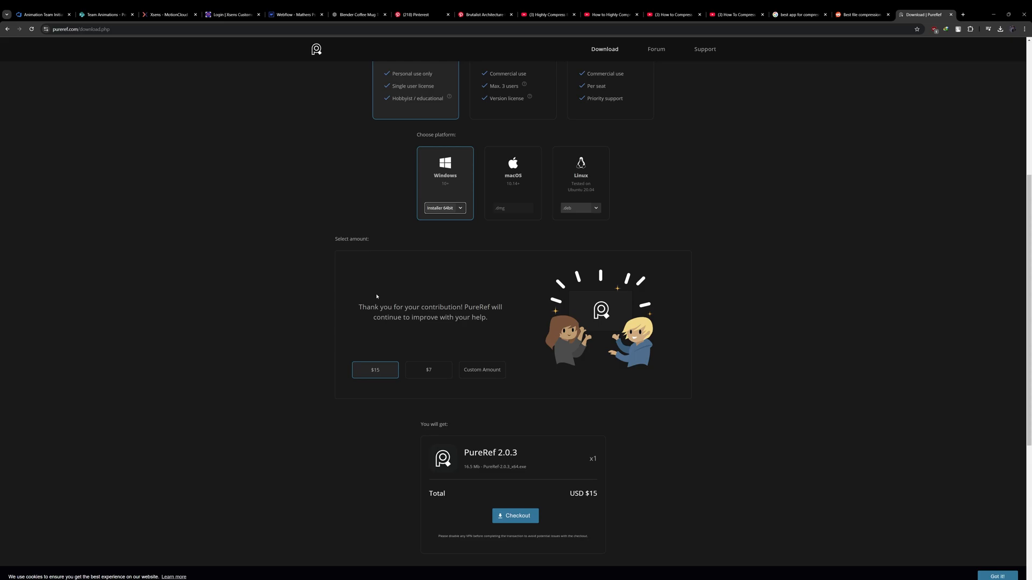
left_click(482, 370)
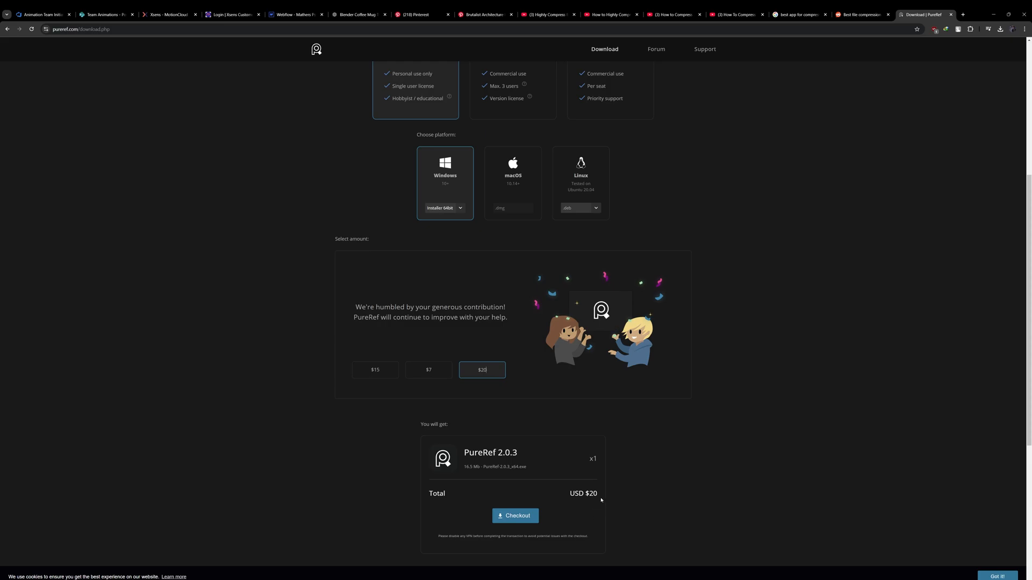
left_click(383, 376)
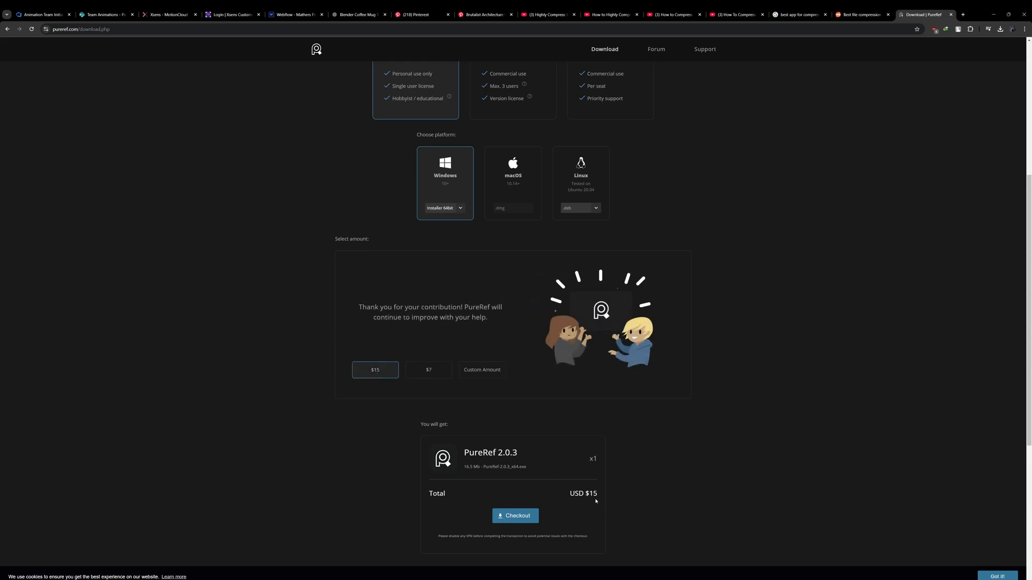
- Set the custom contribution to $0 and download PureRef 2.0.3 for free
left_click(473, 370)
type("20")
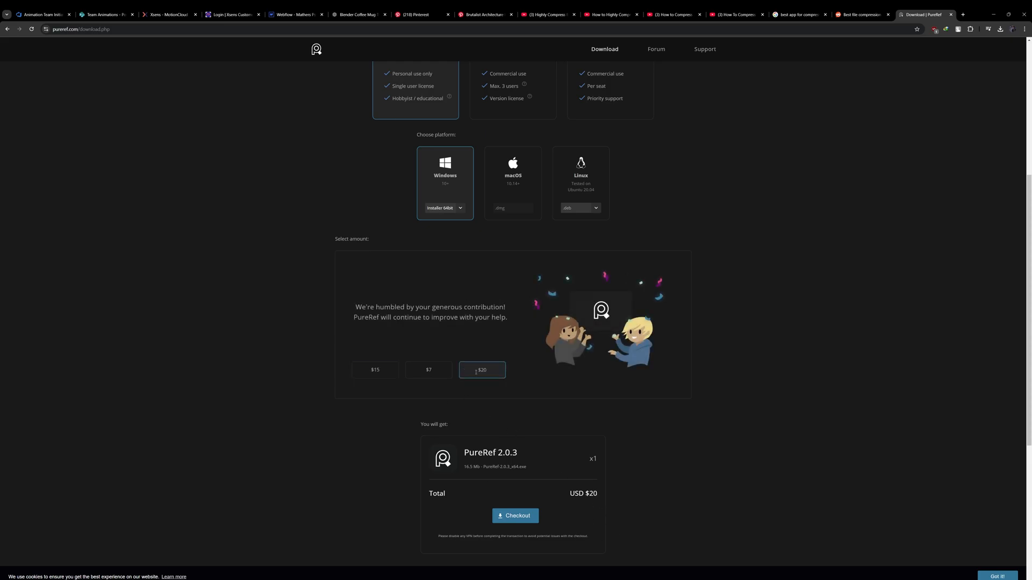
type("0")
key("Delete")
key("Delete")
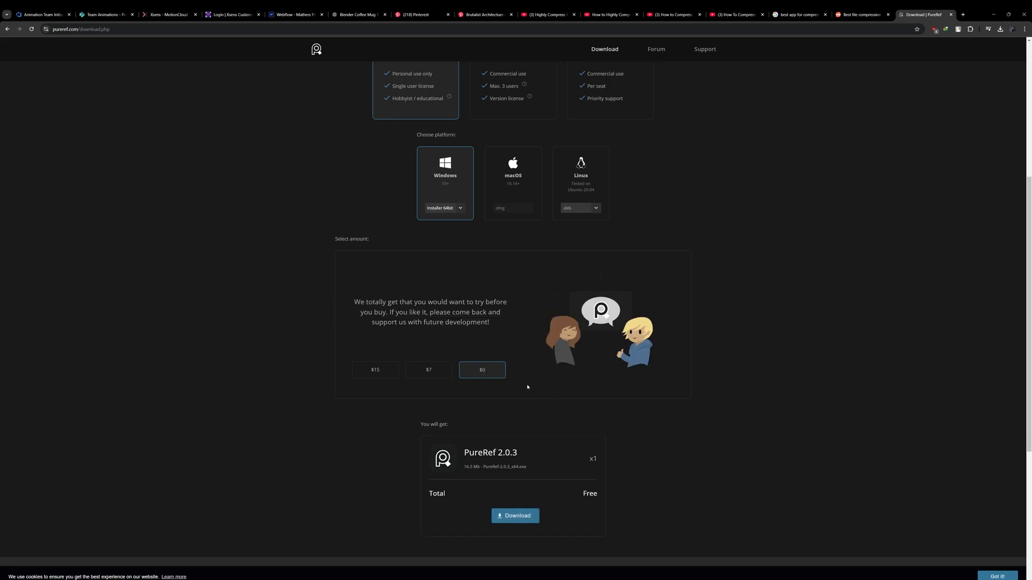
scroll(552, 489, "down", 2)
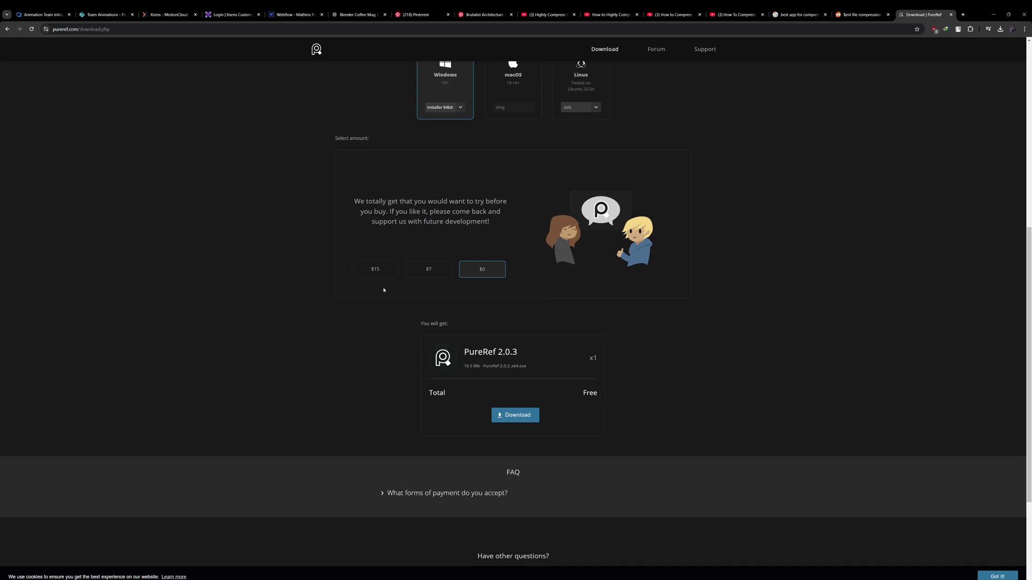
left_click(519, 416)
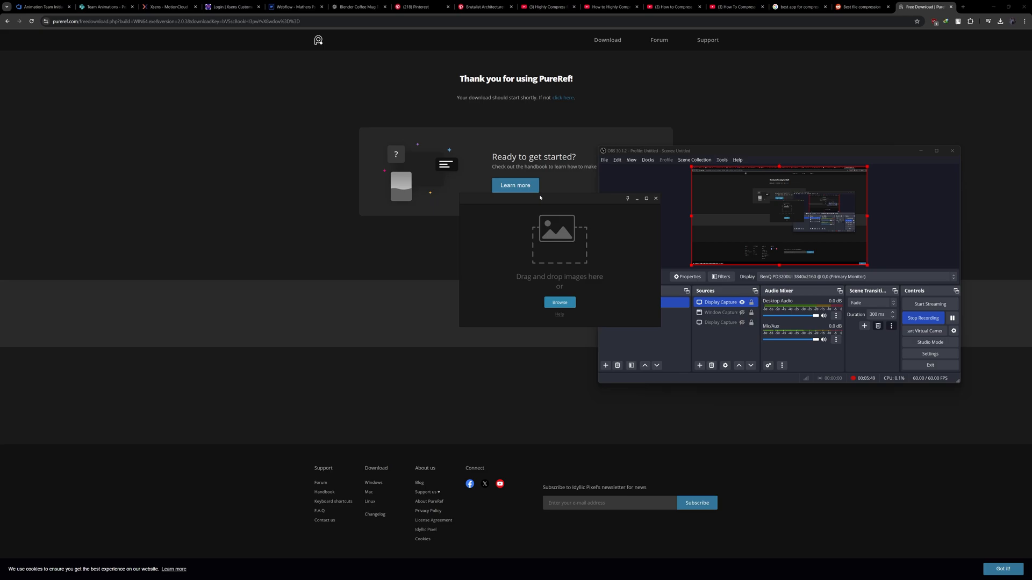
- Switch to the PureRef window, maximize it and restore it to a small floating window
left_click_drag(551, 232, 423, 214)
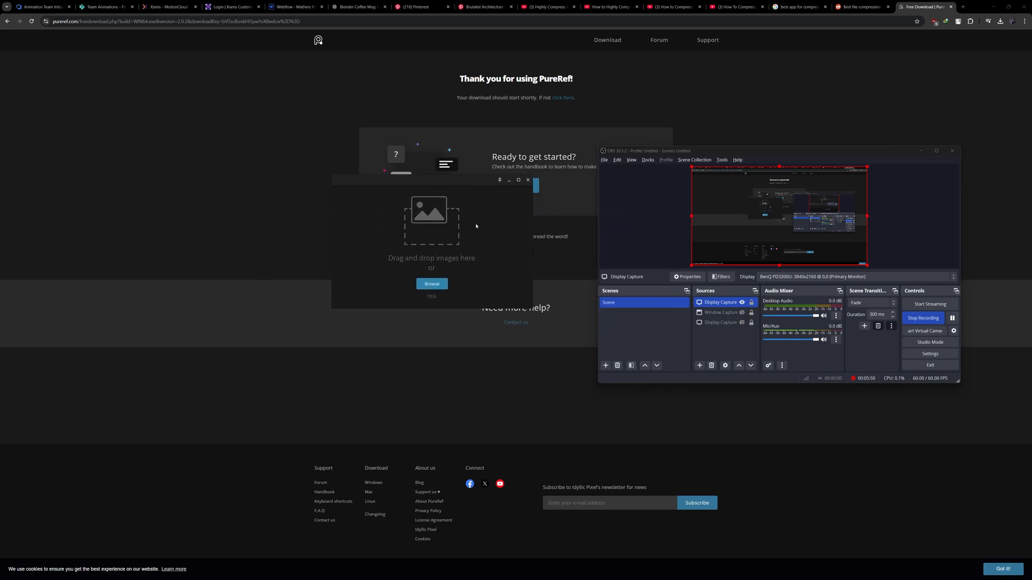
left_click(518, 180)
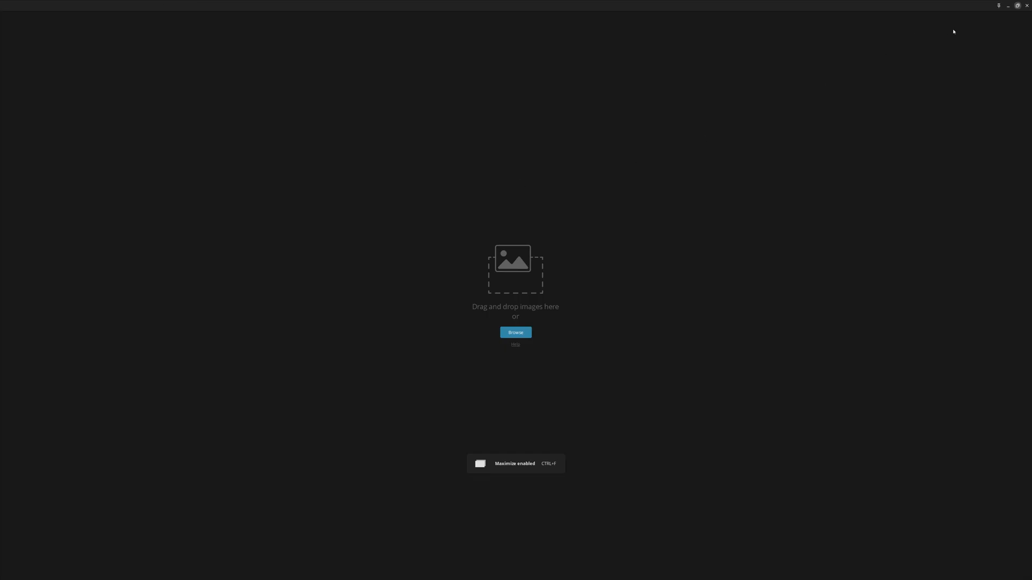
left_click(1016, 7)
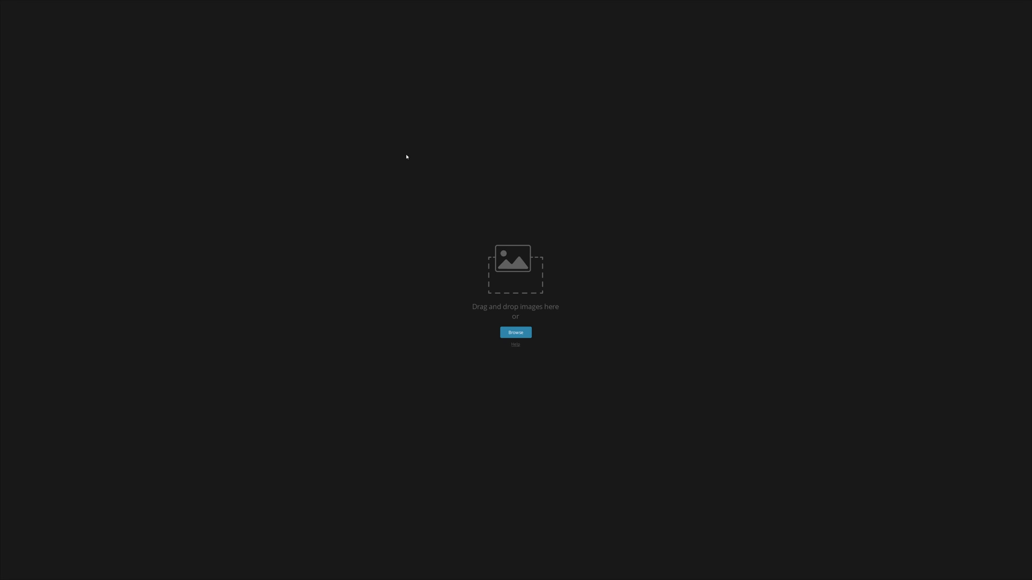
key("ctrl+f")
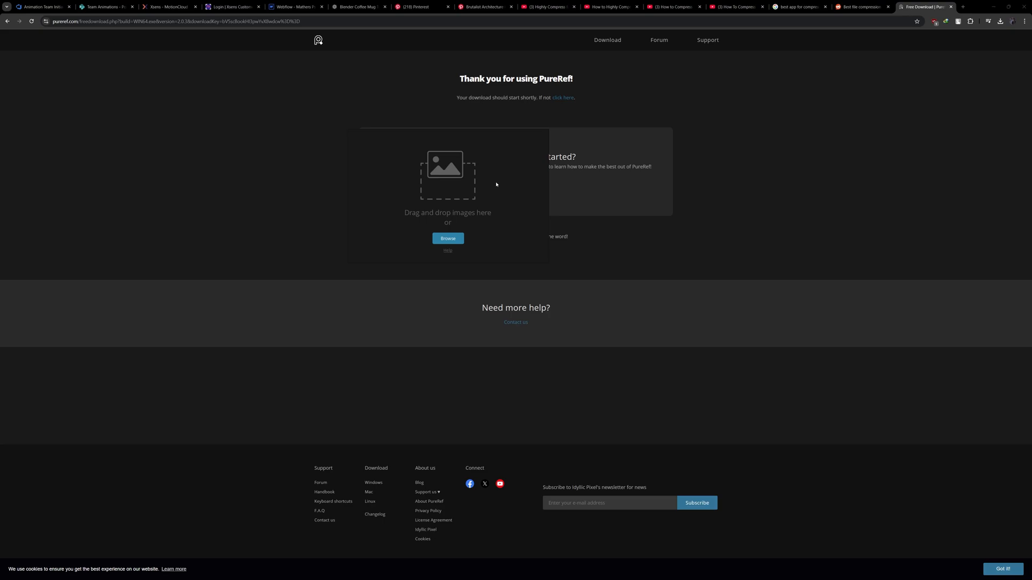
- Arrange the browser and PureRef side by side, giving the browser slightly more than half of the screen
left_click_drag(496, 184, 683, 202)
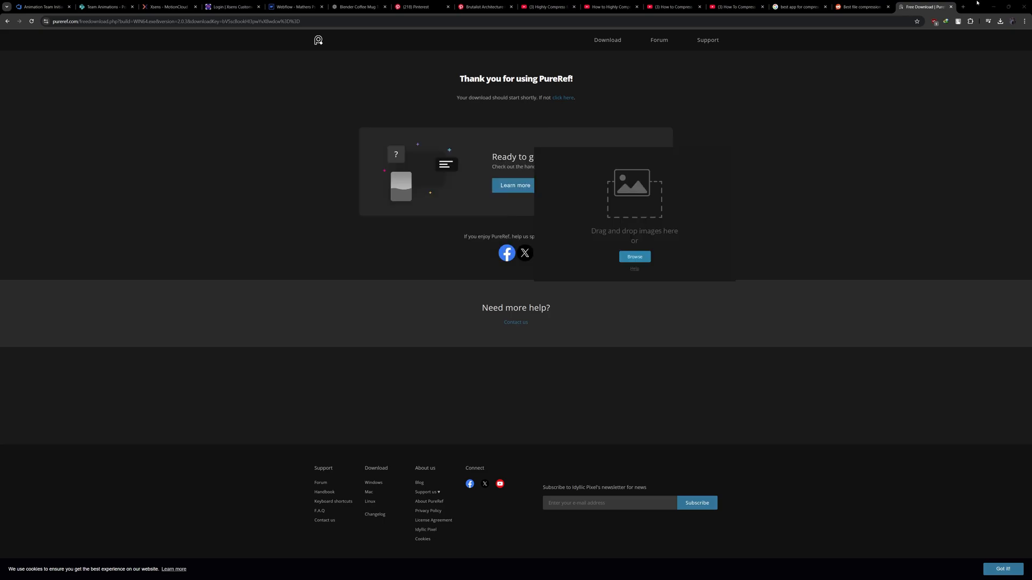
left_click_drag(977, 5, 1, 180)
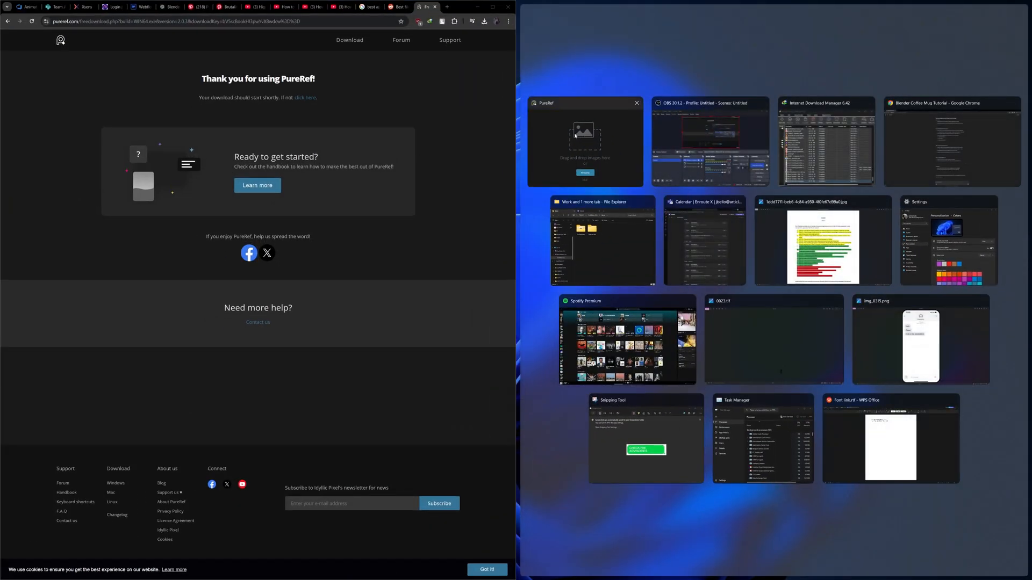
left_click(575, 135)
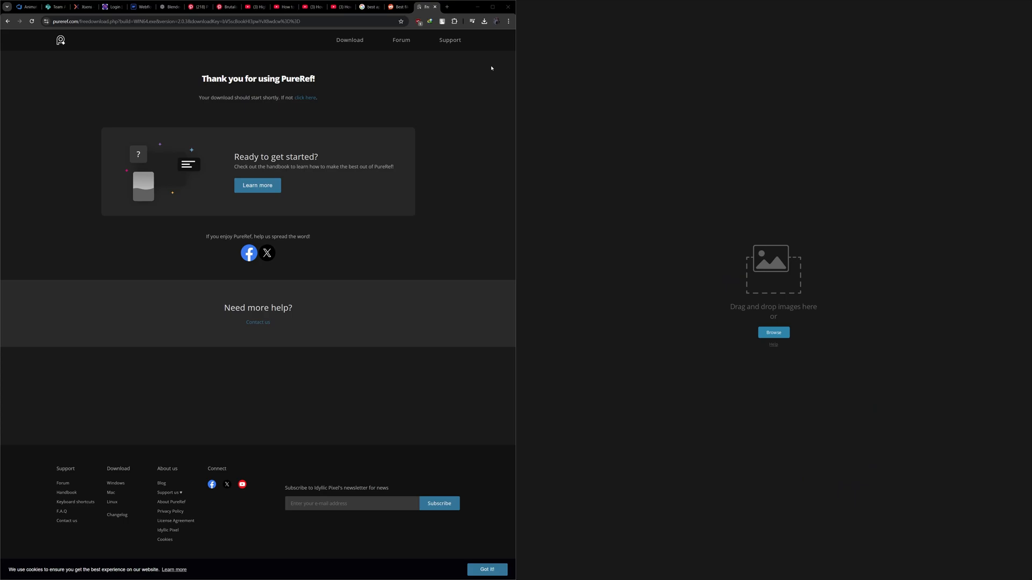
left_click_drag(516, 85, 573, 88)
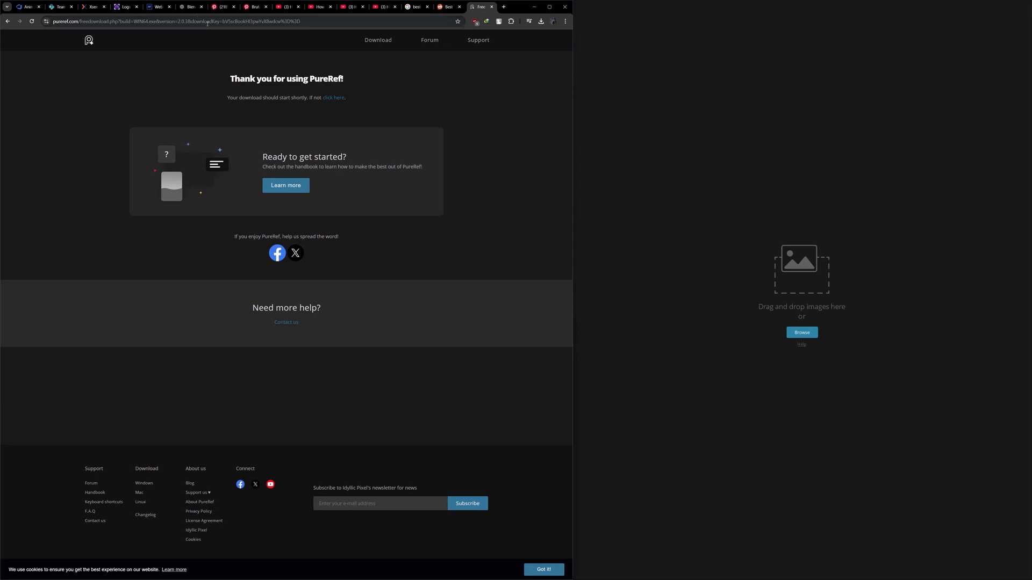
- Add the Brutalist Architecture 034 image from its Pinterest page to the empty PureRef canvas and deselect it
left_click(228, 7)
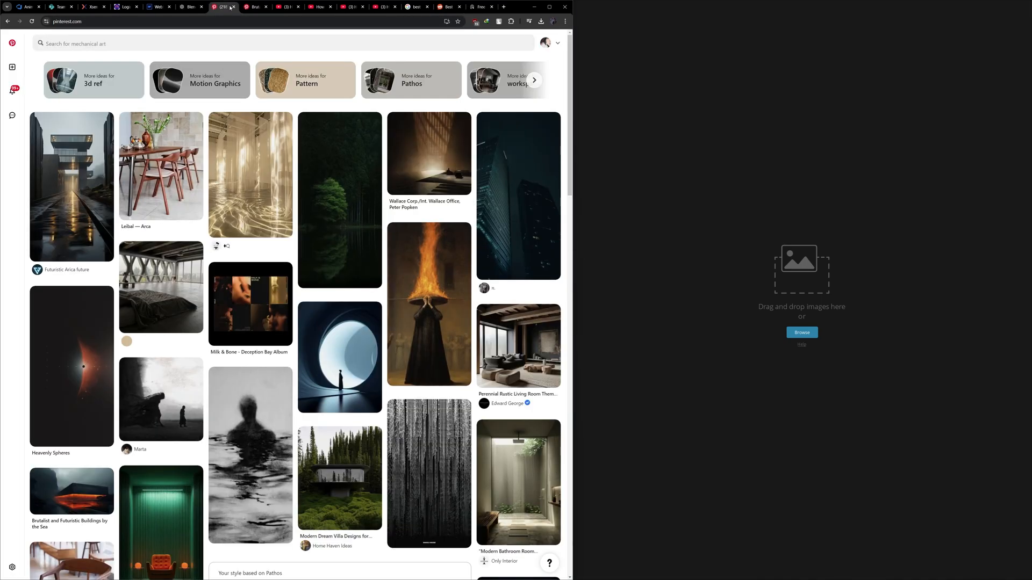
left_click(252, 7)
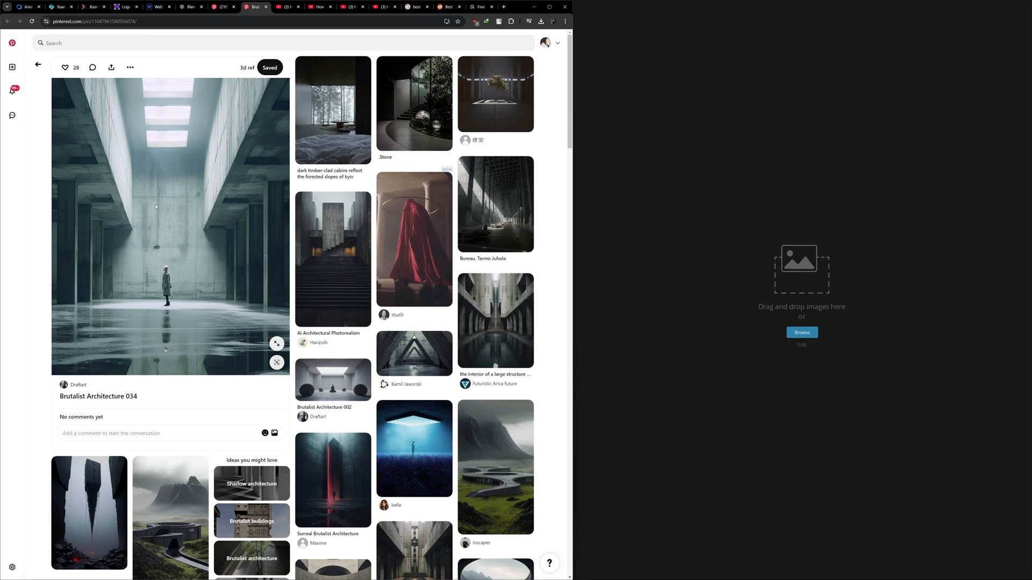
left_click_drag(156, 206, 729, 236)
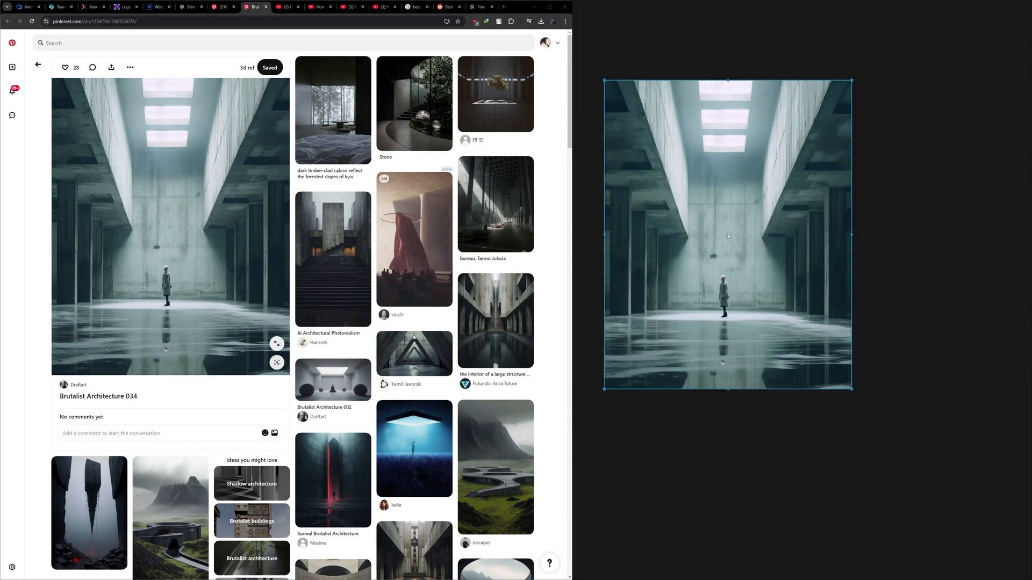
scroll(660, 144, "down", 1)
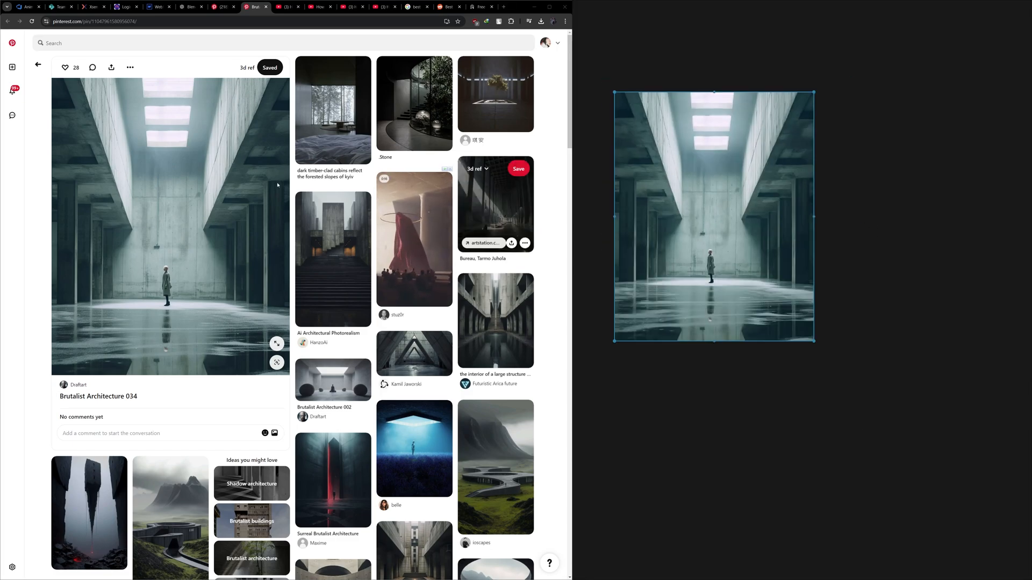
scroll(853, 231, "up", 3)
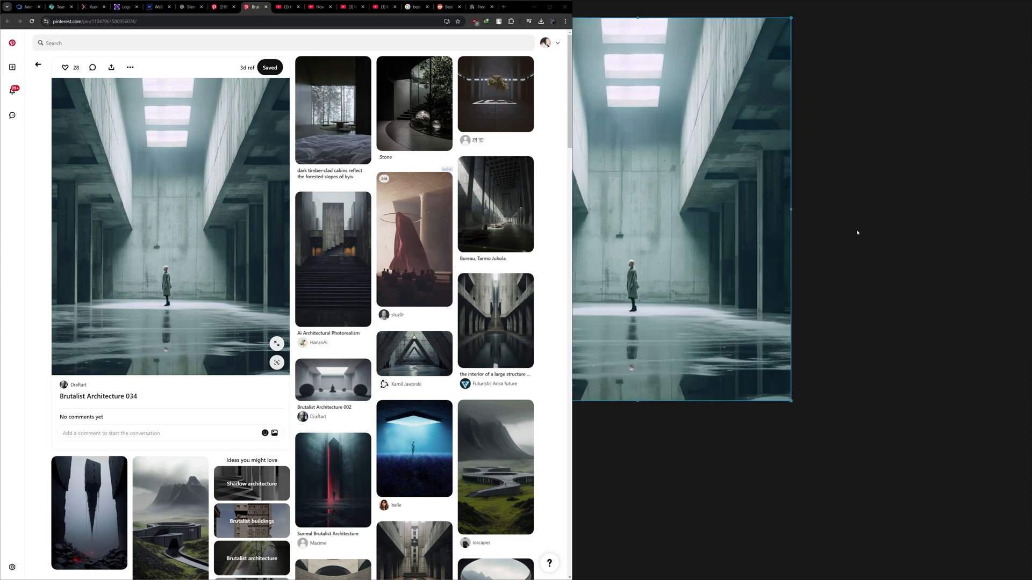
scroll(839, 233, "down", 3)
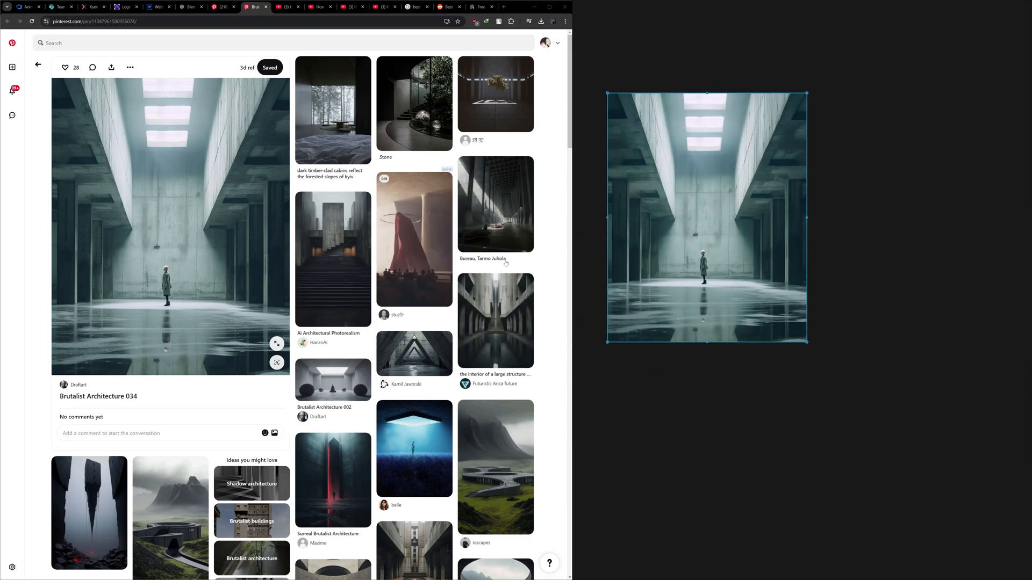
left_click(854, 195)
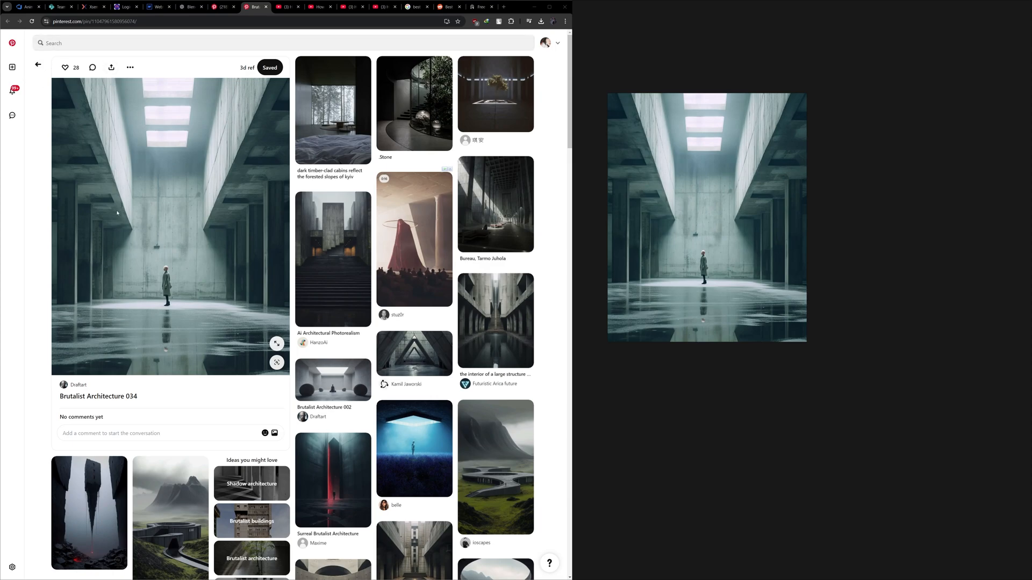
- Return to the Pinterest home feed and look through it for more reference images
scroll(216, 221, "down", 3)
scroll(216, 221, "down", 3)
scroll(216, 221, "up", 6)
left_click(8, 47)
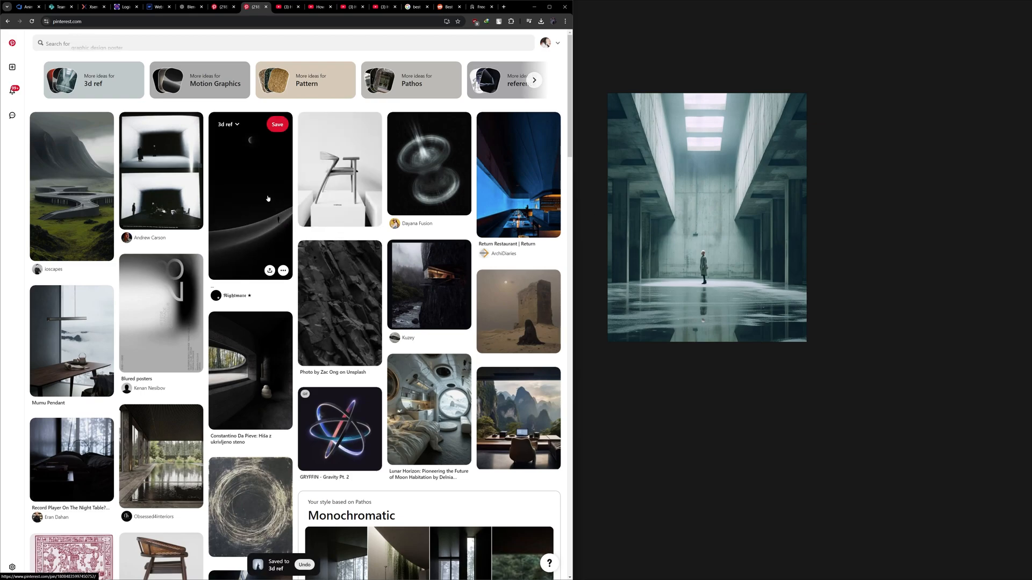
scroll(267, 198, "down", 5)
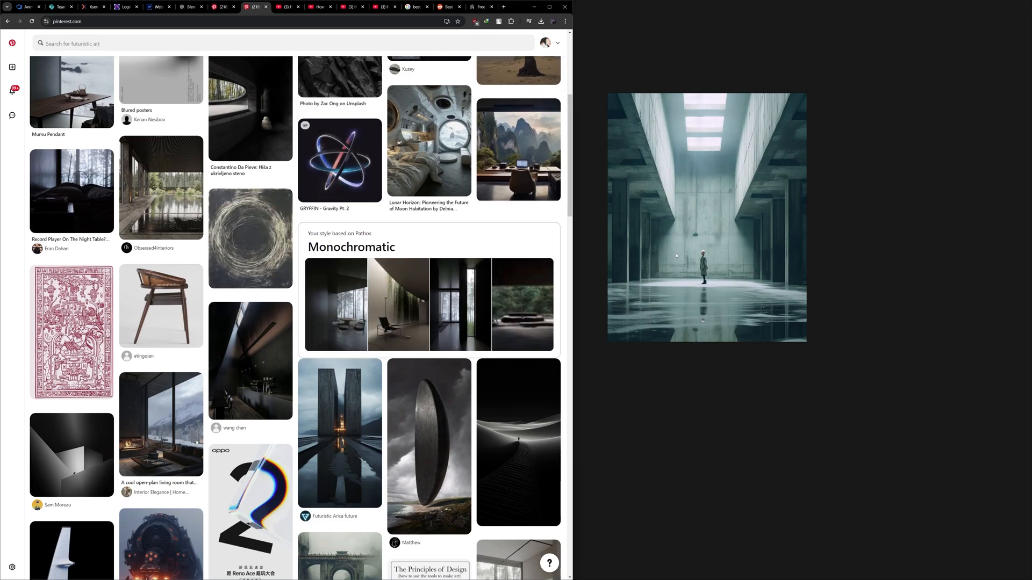
- Examine pins further down the Pinterest home feed and in its refreshed suggestions for usable references
scroll(243, 247, "down", 6)
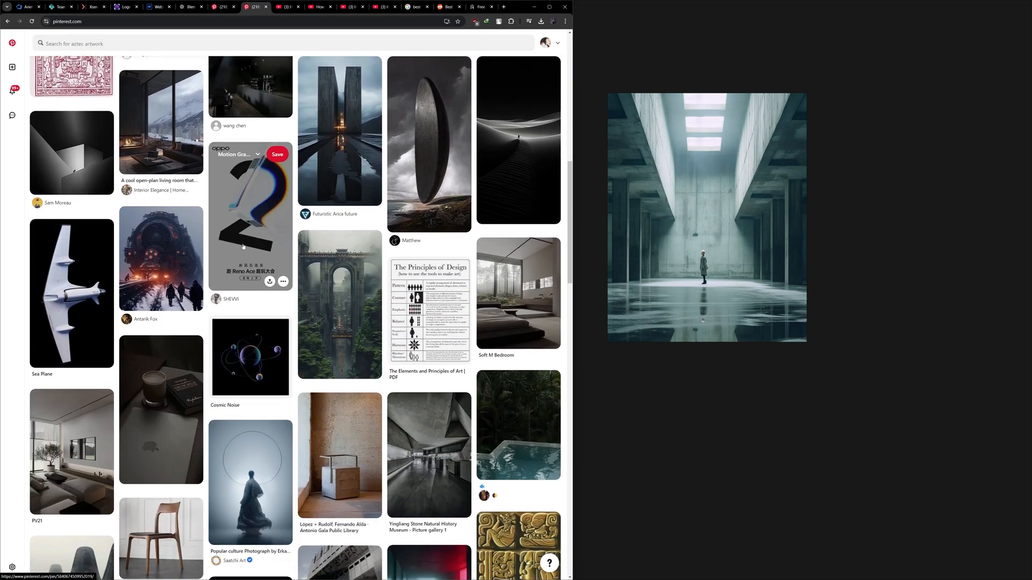
scroll(243, 247, "down", 2)
scroll(243, 246, "down", 3)
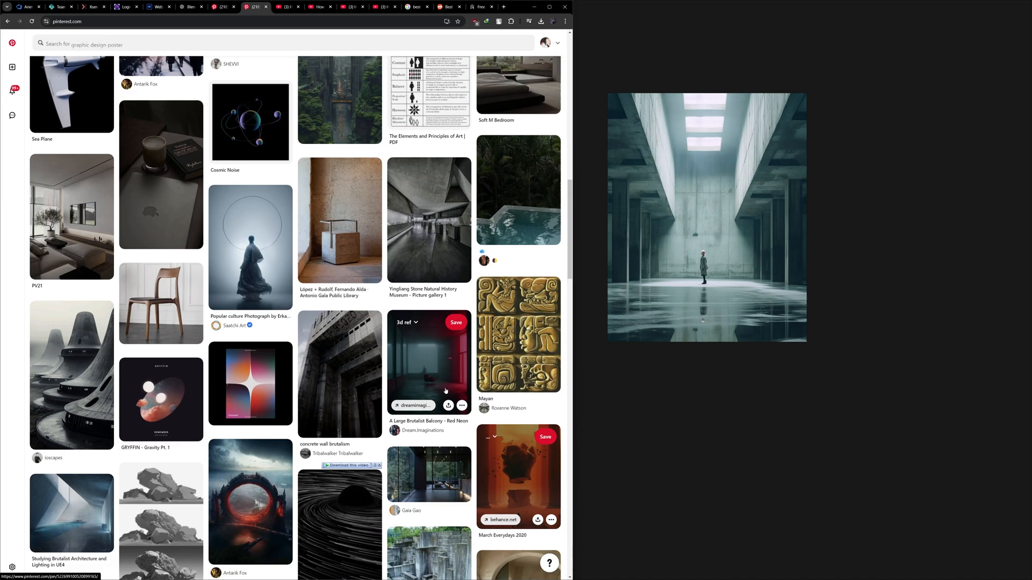
mouse_move(449, 388)
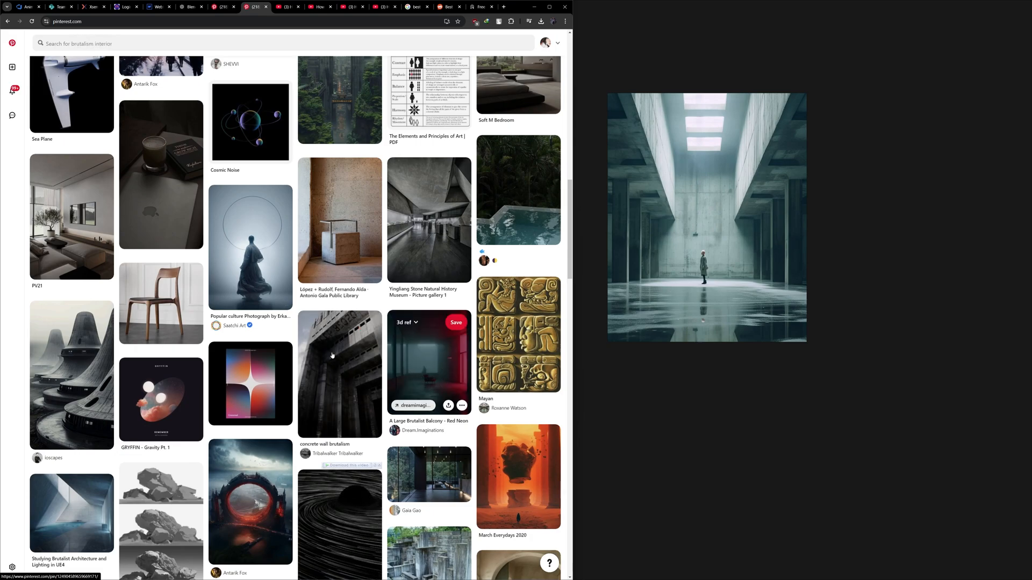
scroll(333, 355, "down", 5)
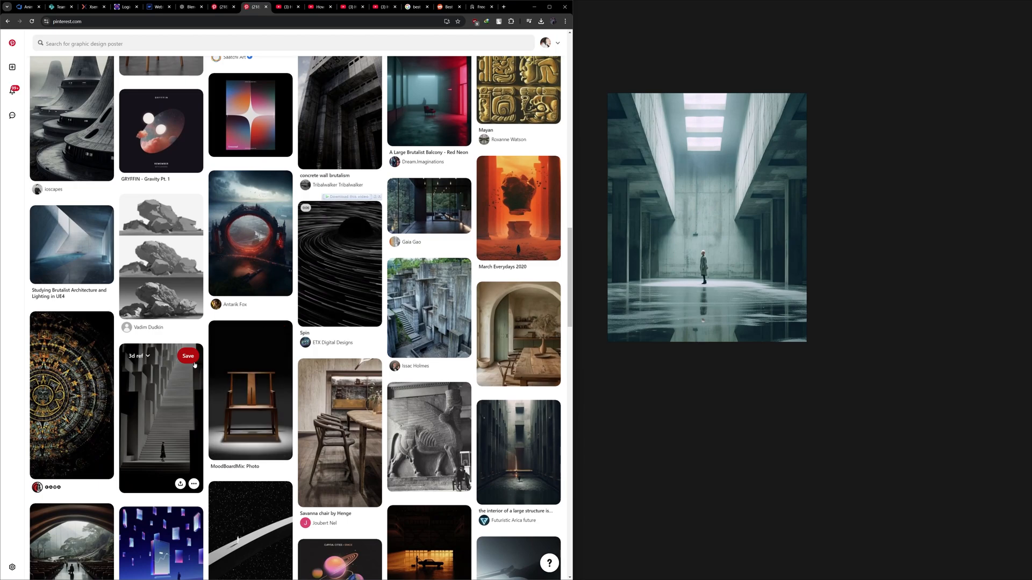
scroll(195, 364, "down", 3)
scroll(194, 364, "down", 3)
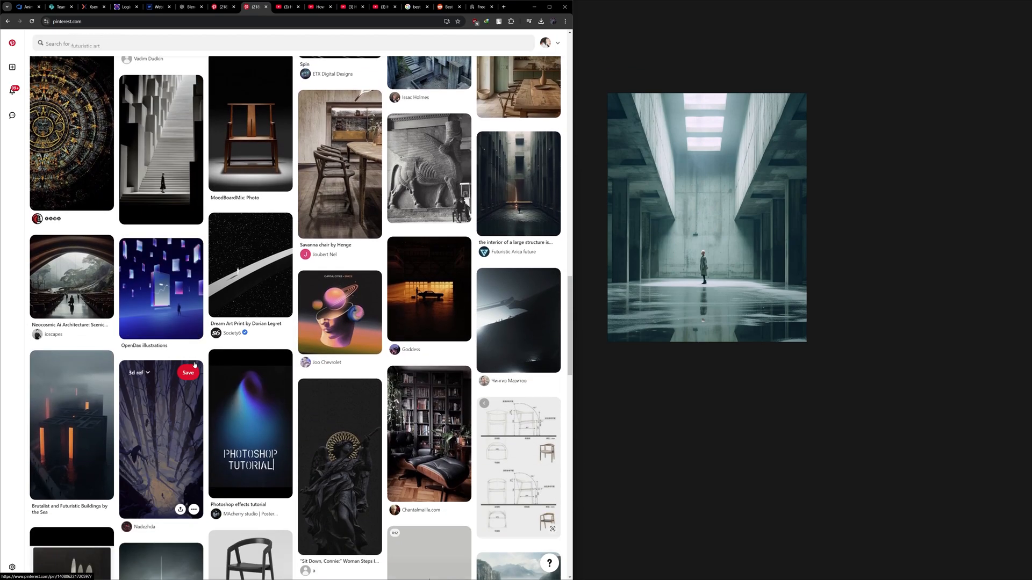
scroll(71, 425, "down", 3)
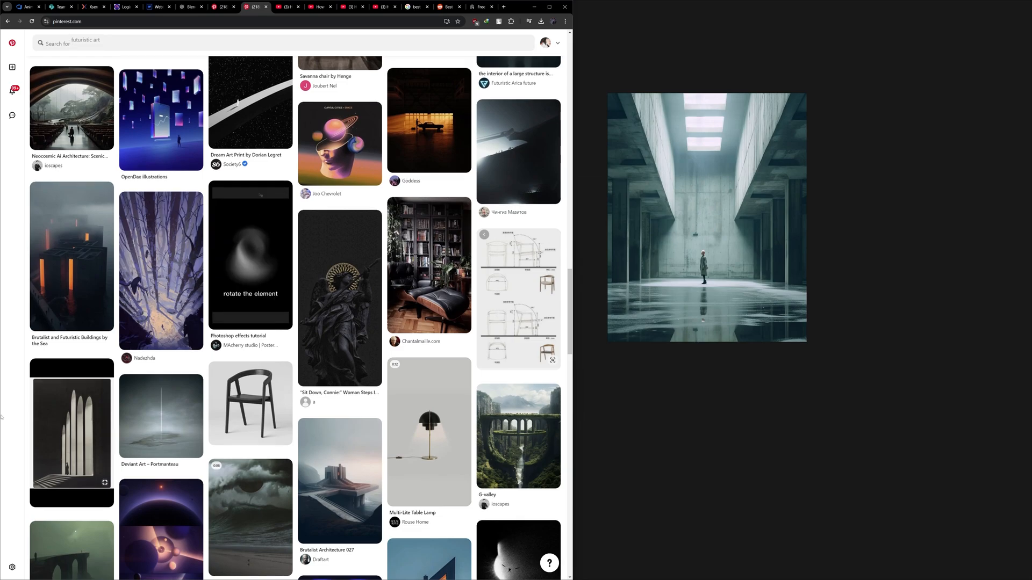
scroll(1, 417, "down", 1)
scroll(2, 417, "down", 3)
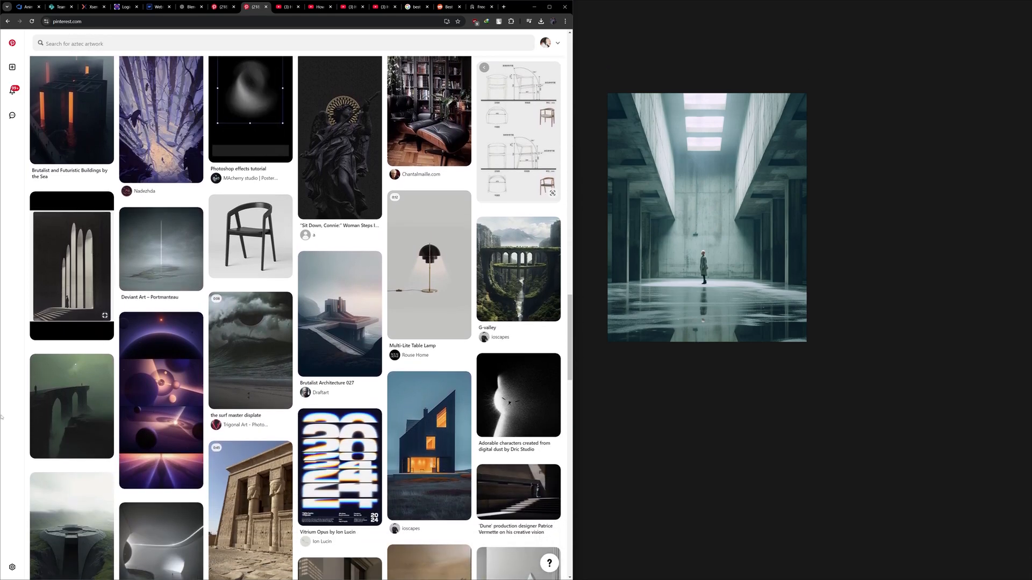
scroll(1, 417, "down", 3)
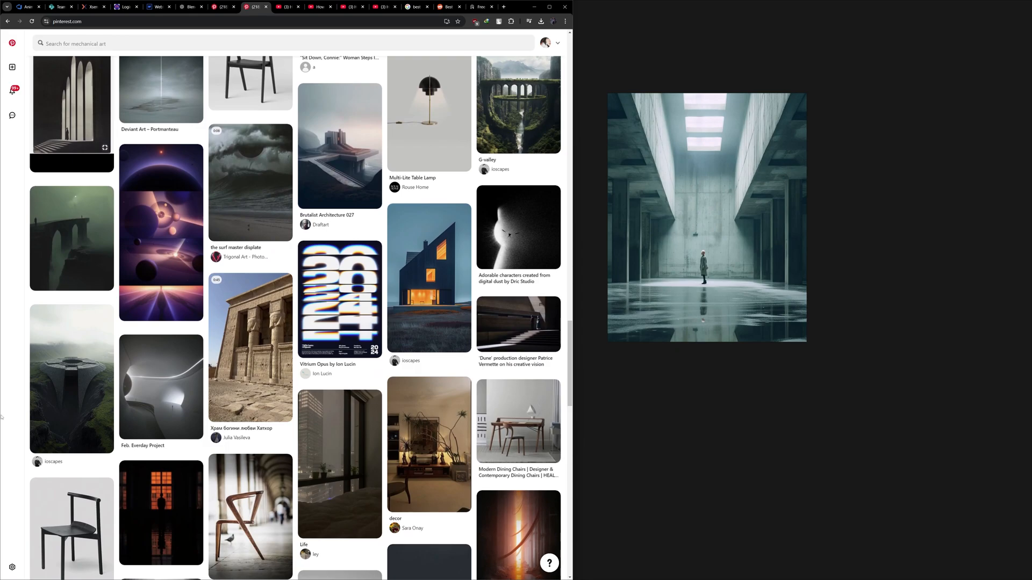
scroll(1, 417, "down", 3)
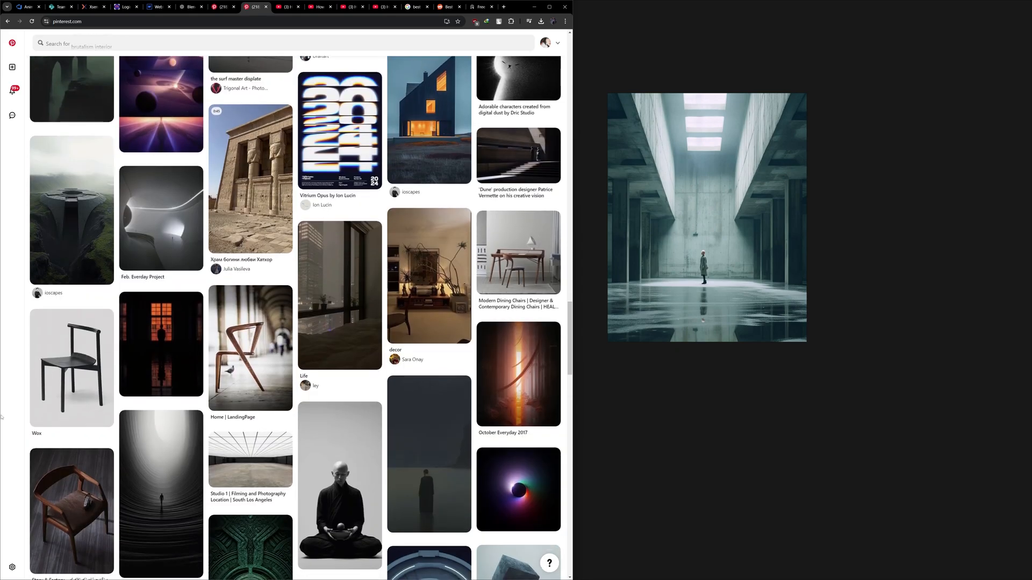
scroll(1, 416, "down", 2)
scroll(1, 417, "down", 3)
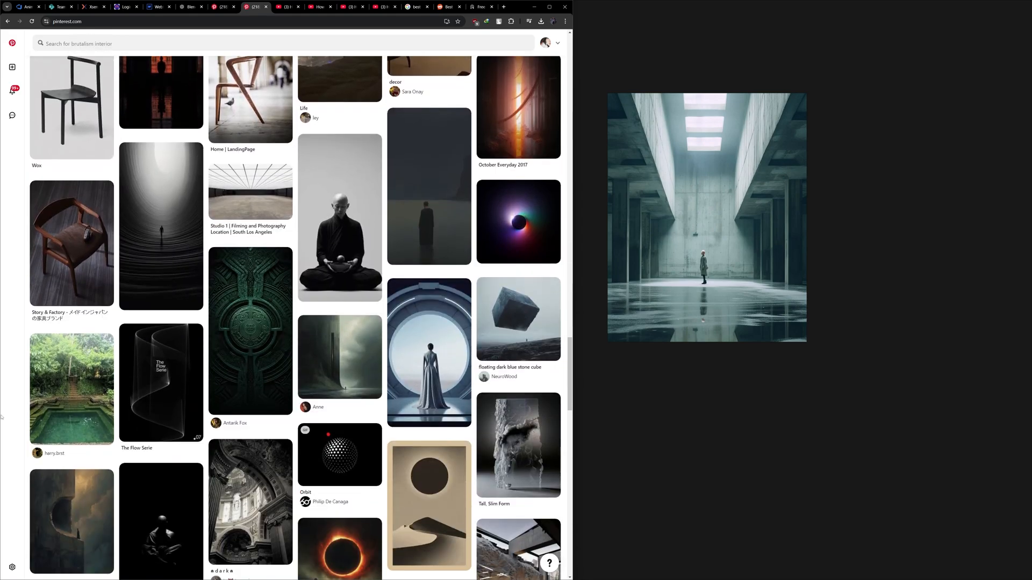
scroll(1, 417, "down", 3)
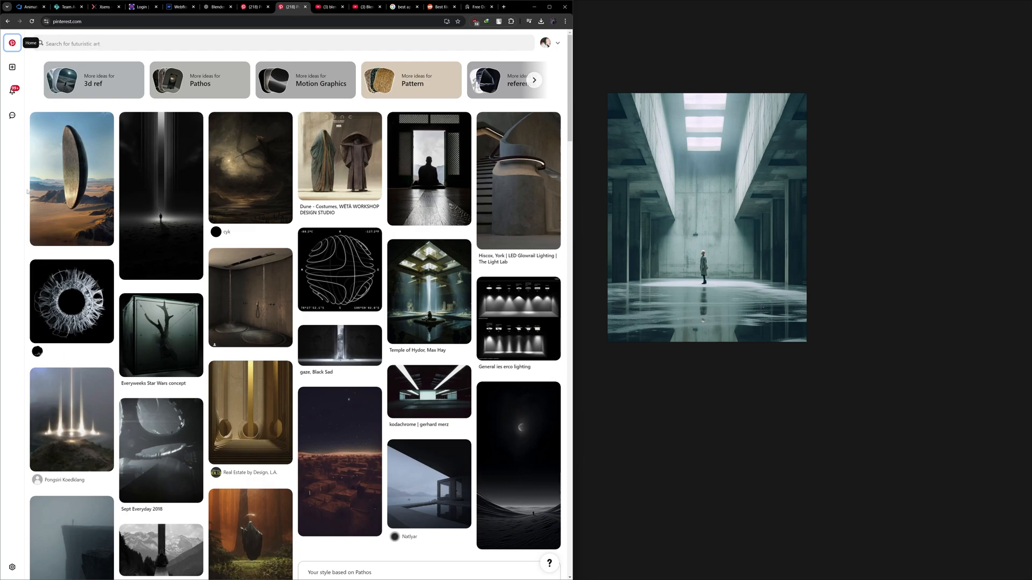
scroll(54, 290, "down", 1)
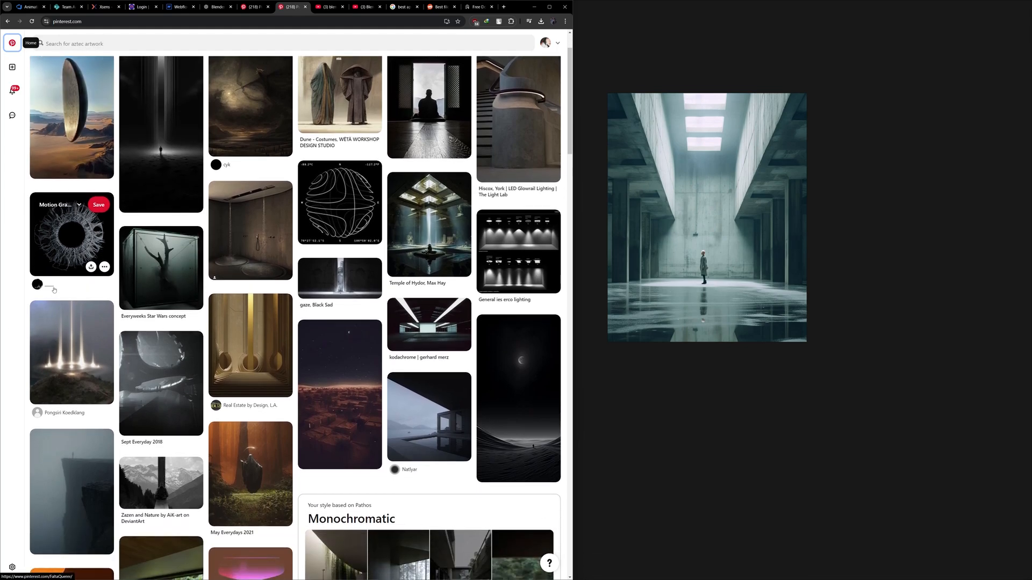
- Search Pinterest for "cube"
scroll(54, 290, "up", 1)
left_click(60, 48)
type("o")
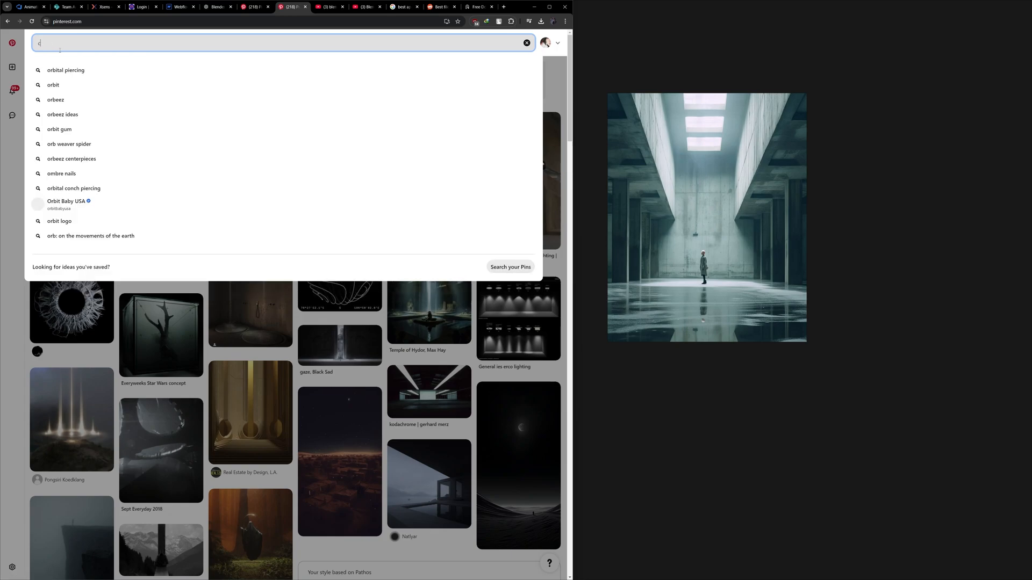
key("BackSpace")
type("cub")
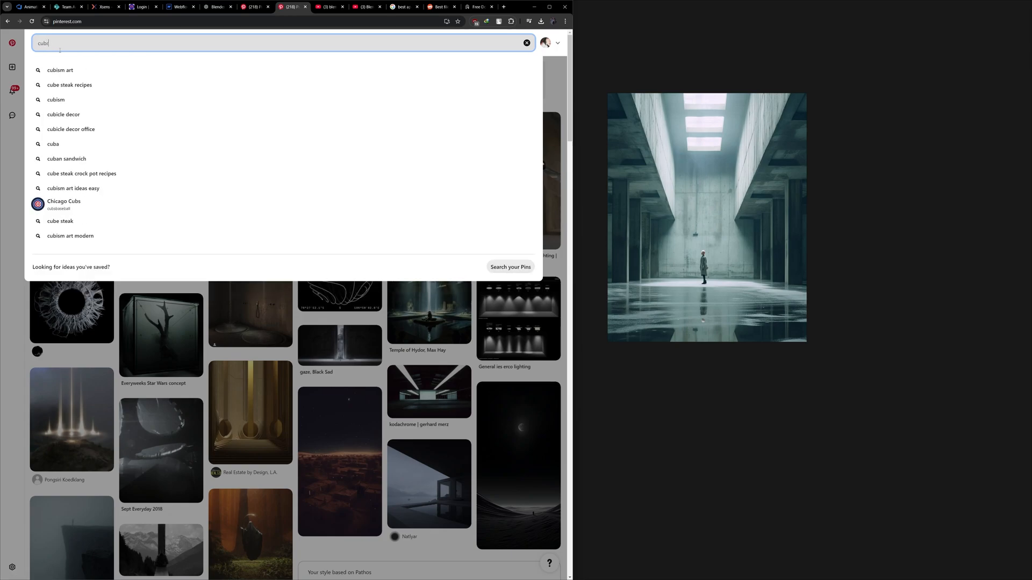
type("e")
key("Return")
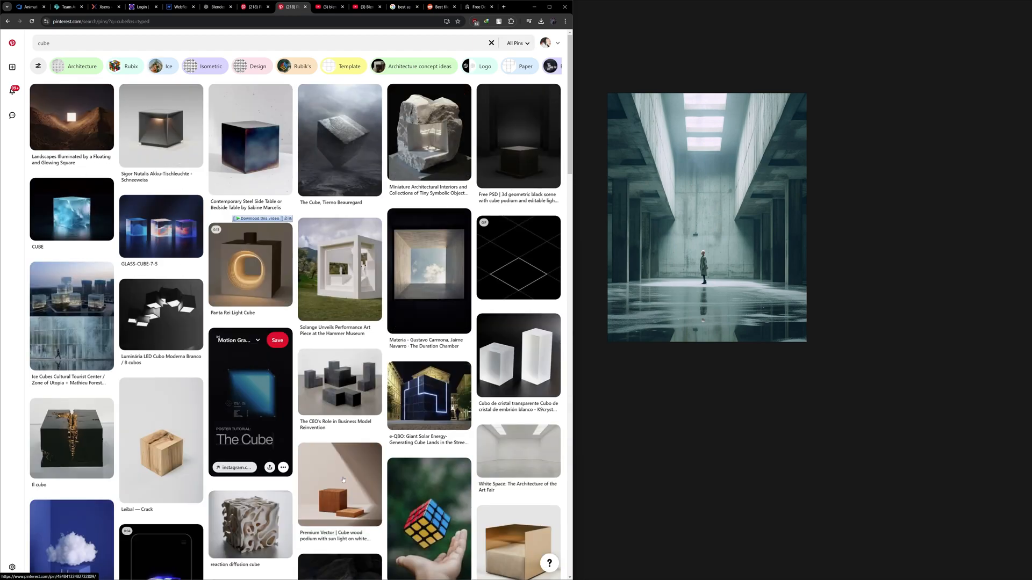
- Find the black Rubik's-style cube on a white background in the results and add it to the PureRef board beside the concrete hall image
scroll(340, 473, "down", 3)
scroll(344, 457, "down", 2)
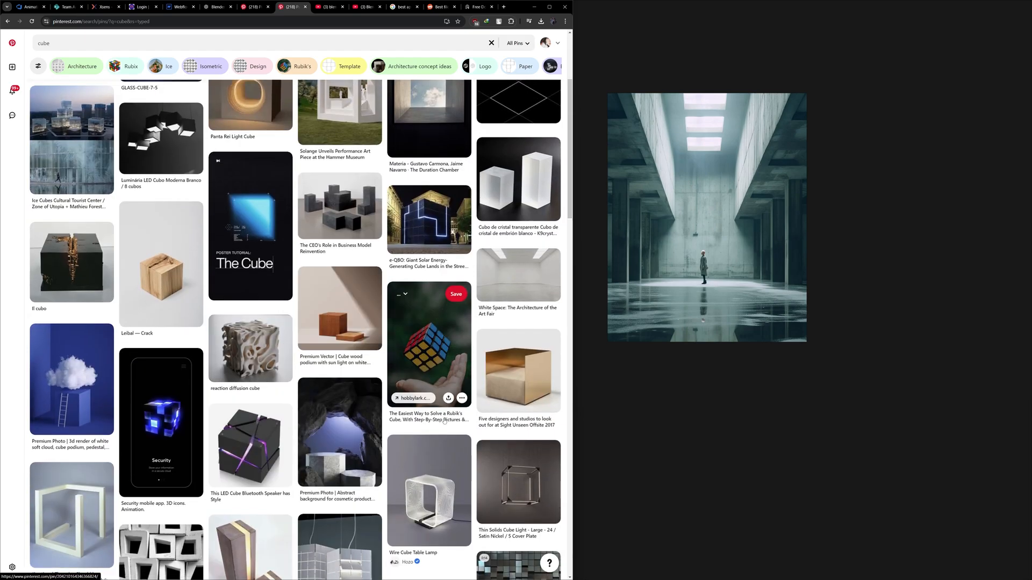
scroll(360, 438, "up", 9)
scroll(357, 430, "down", 10)
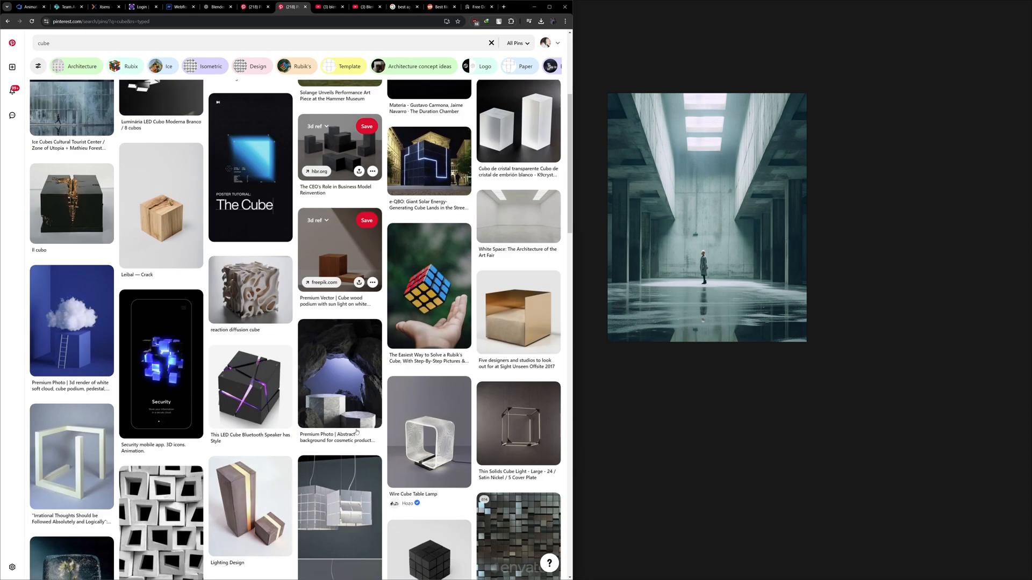
left_click_drag(450, 456, 901, 232)
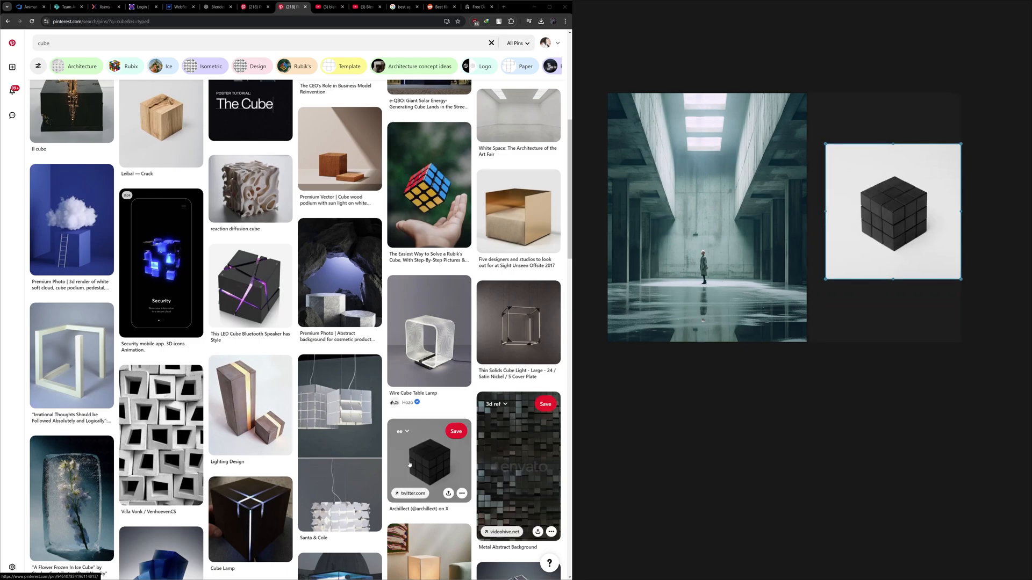
- Open the black cube's pin, add the related black-background cube image to the board, and place it above the white-background cube
left_click(429, 460)
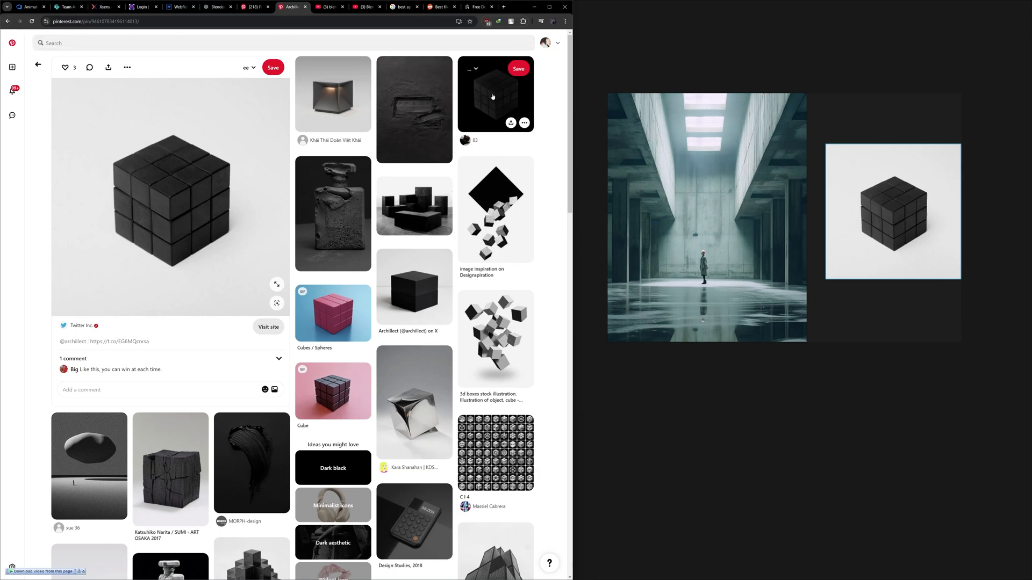
left_click_drag(493, 96, 921, 101)
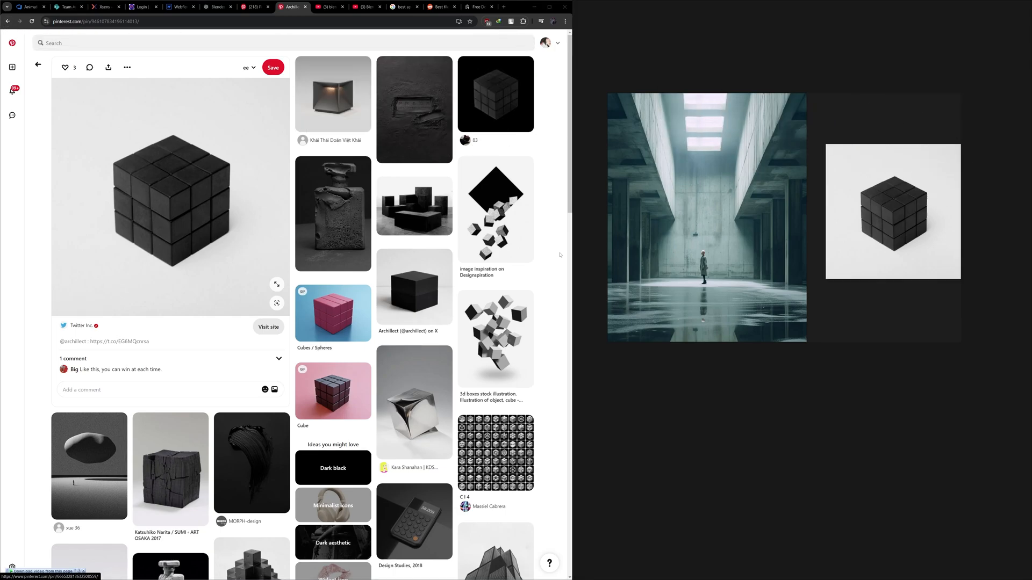
scroll(370, 409, "down", 3)
scroll(479, 430, "up", 3)
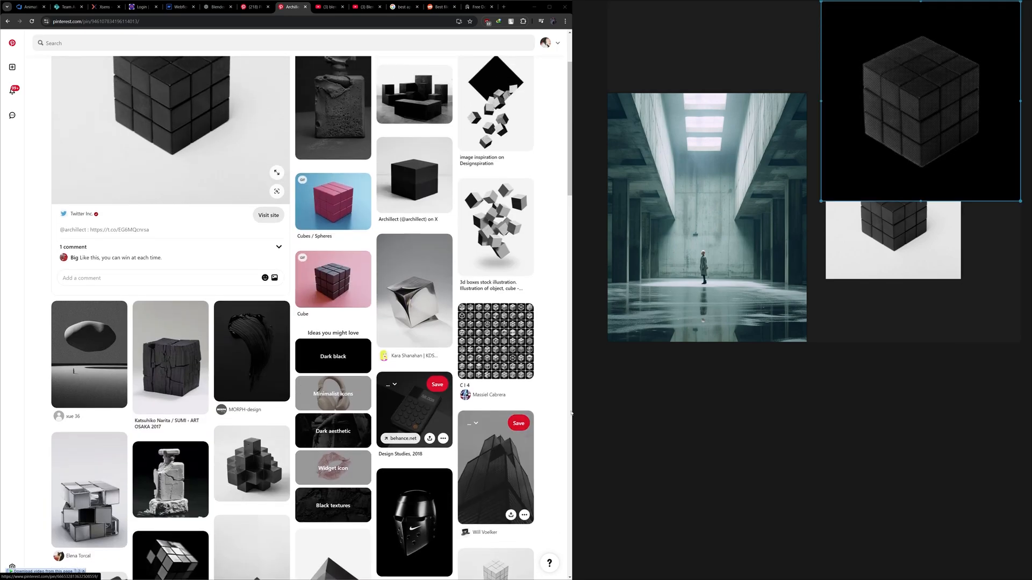
left_click_drag(942, 147, 956, 82)
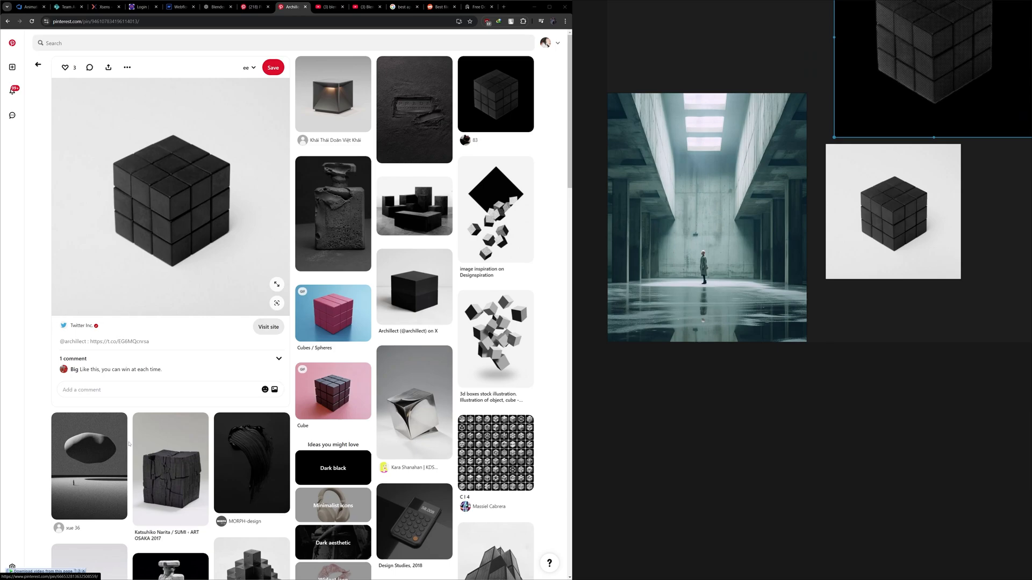
- Switch to the other Pinterest tab and open the Brutalist Architecture 034 pin from All Pins in the profile's saved pins
left_click(246, 12)
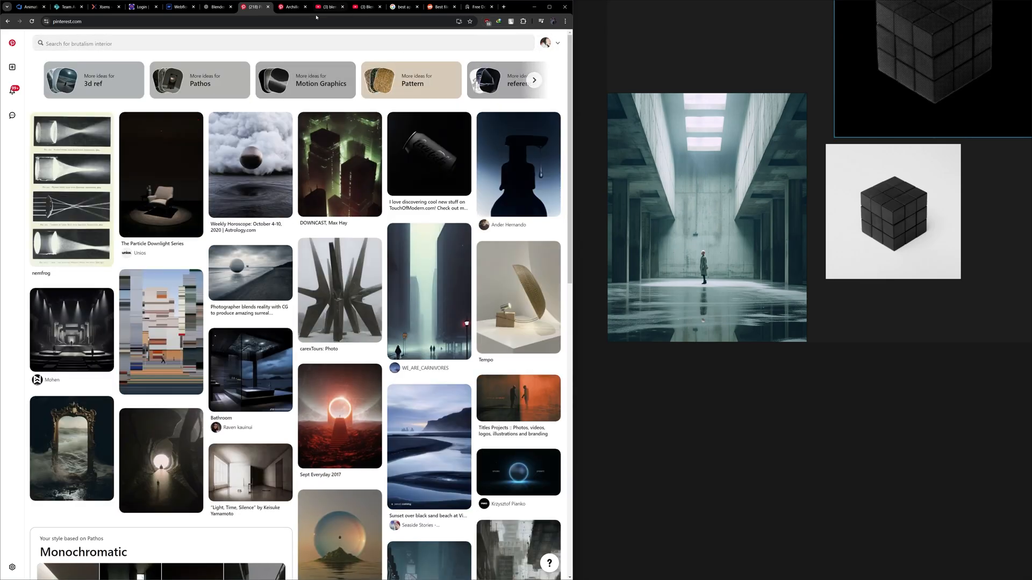
left_click(545, 43)
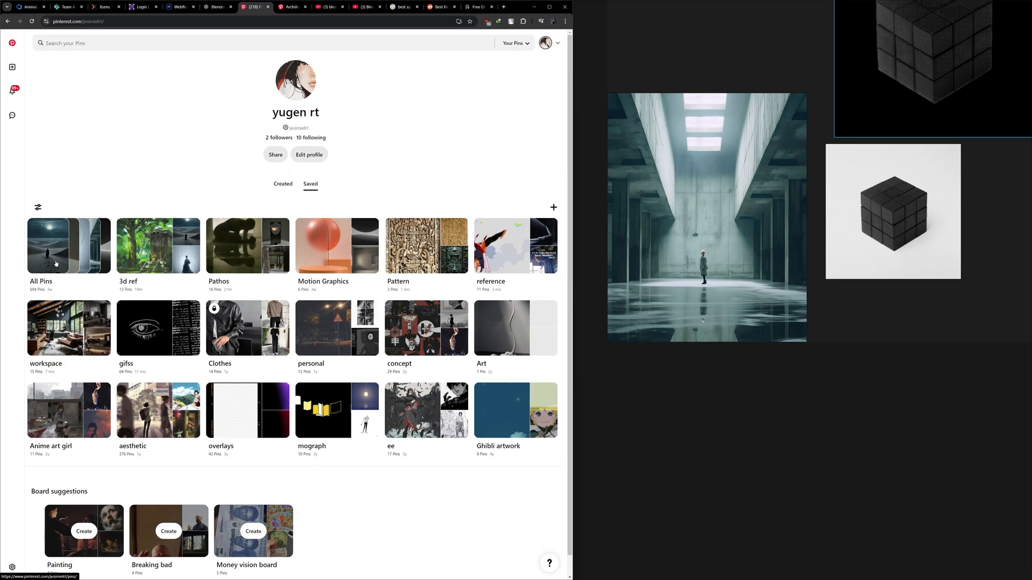
left_click(62, 246)
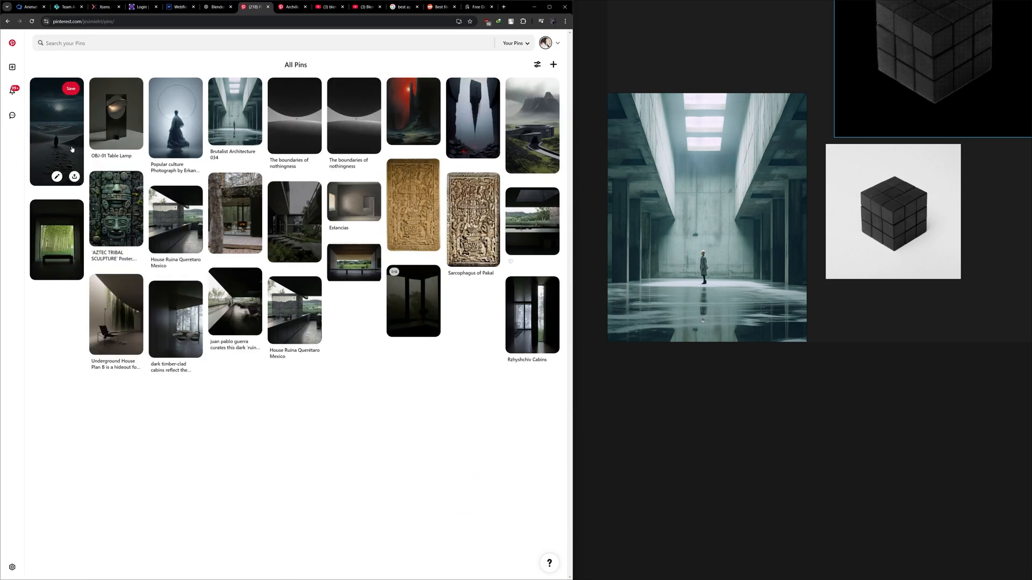
left_click(235, 116)
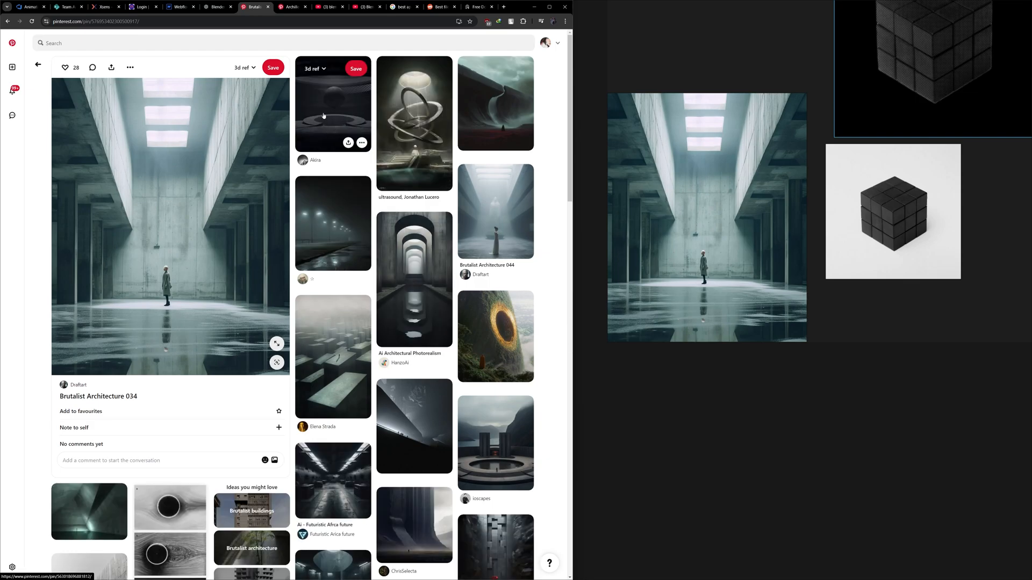
- Add the related image of a sphere floating above a round platform to the board and place it directly left of the concrete hall image
left_click_drag(345, 133, 771, 473)
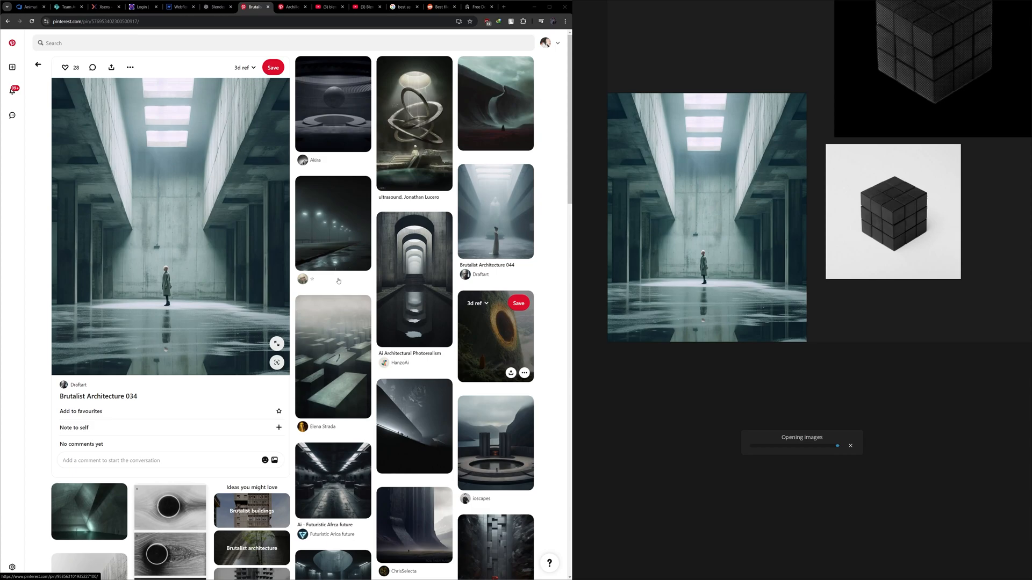
scroll(379, 327, "down", 4)
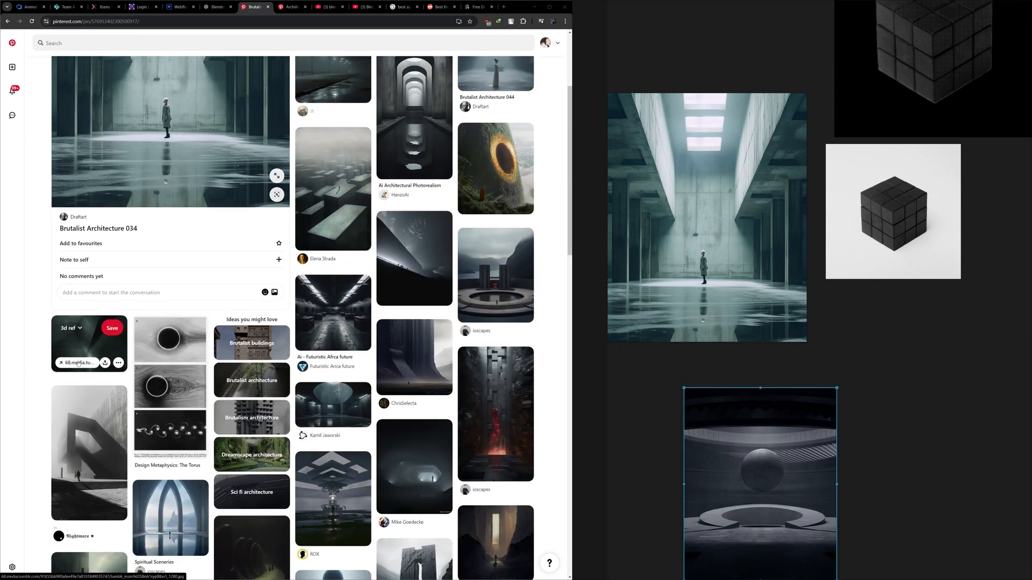
scroll(23, 394, "down", 3)
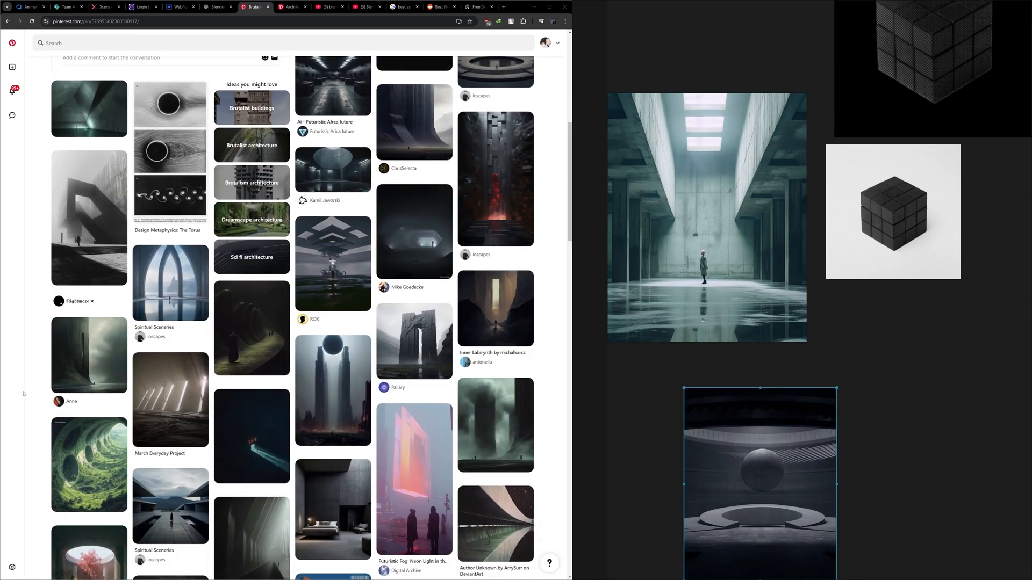
left_click_drag(791, 467, 709, 336)
scroll(703, 447, "up", 1)
scroll(802, 460, "down", 4)
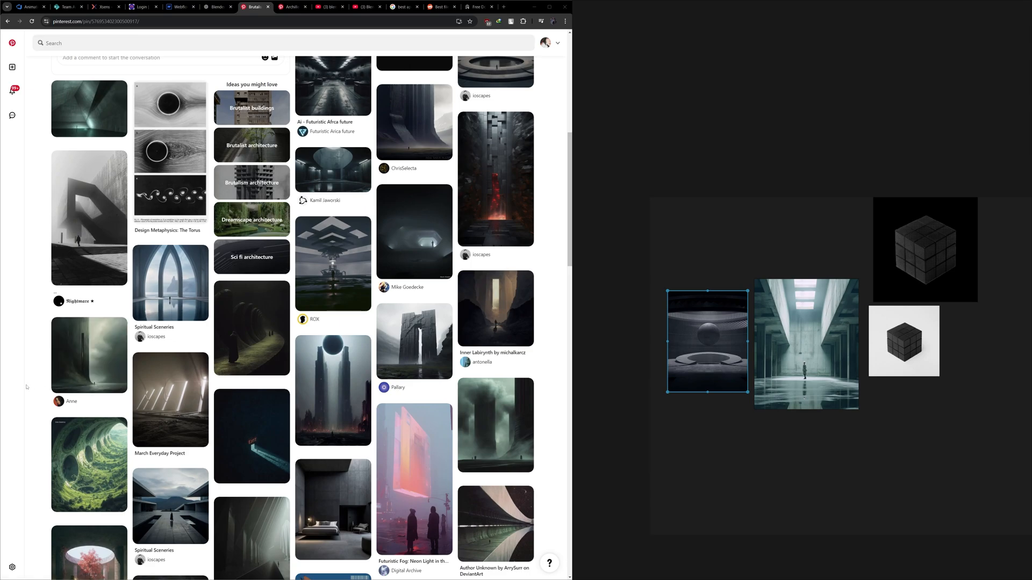
- Find the black-and-white concrete hall with nested arches among the related pins and add it above the sphere image on the board
scroll(26, 387, "down", 3)
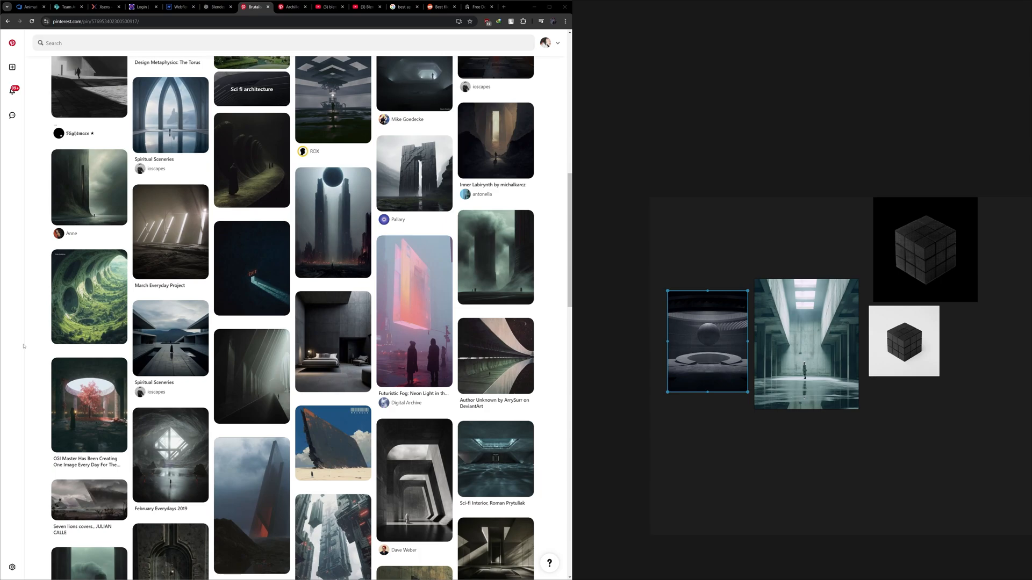
scroll(23, 347, "down", 6)
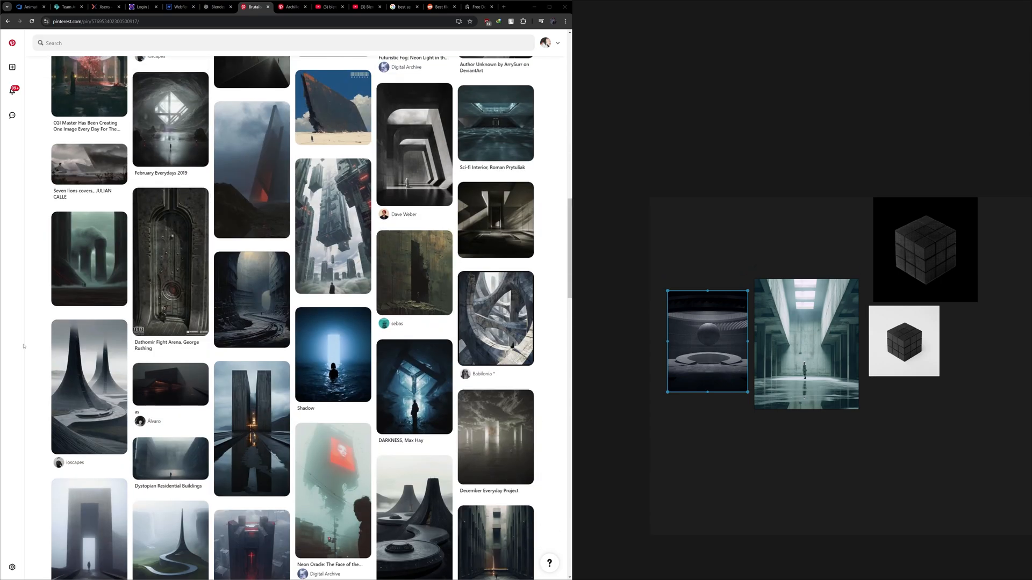
left_click_drag(418, 161, 663, 238)
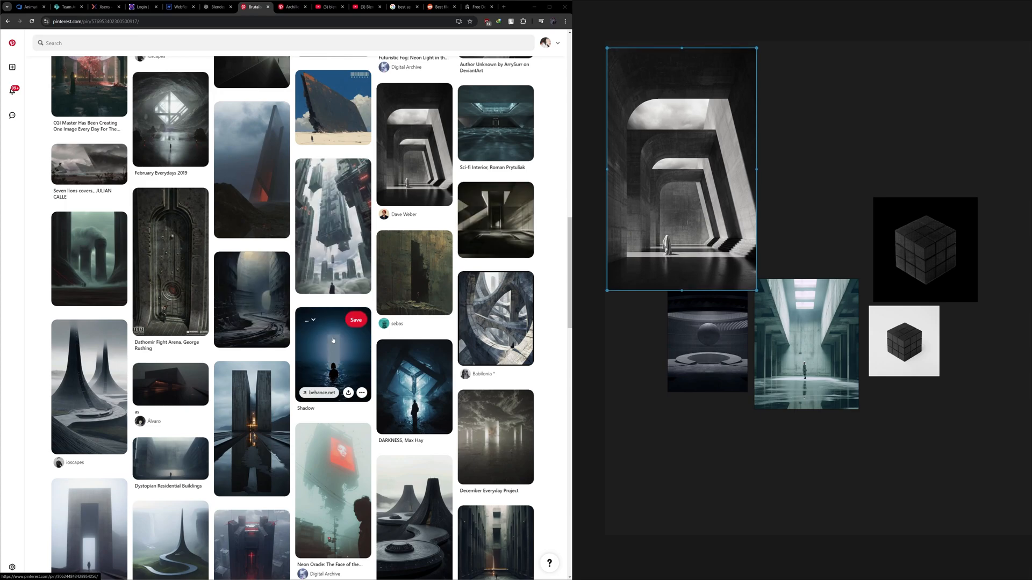
- Open the pin of the black-and-white nested-arches hall and shift the teal hall and sphere images slightly down and left on the board
left_click(415, 146)
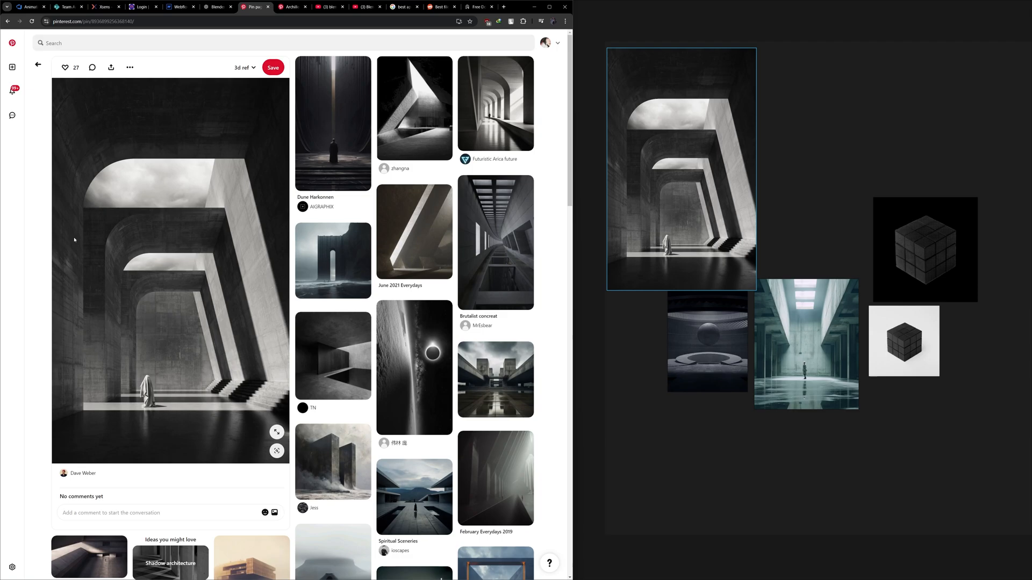
scroll(161, 380, "down", 4)
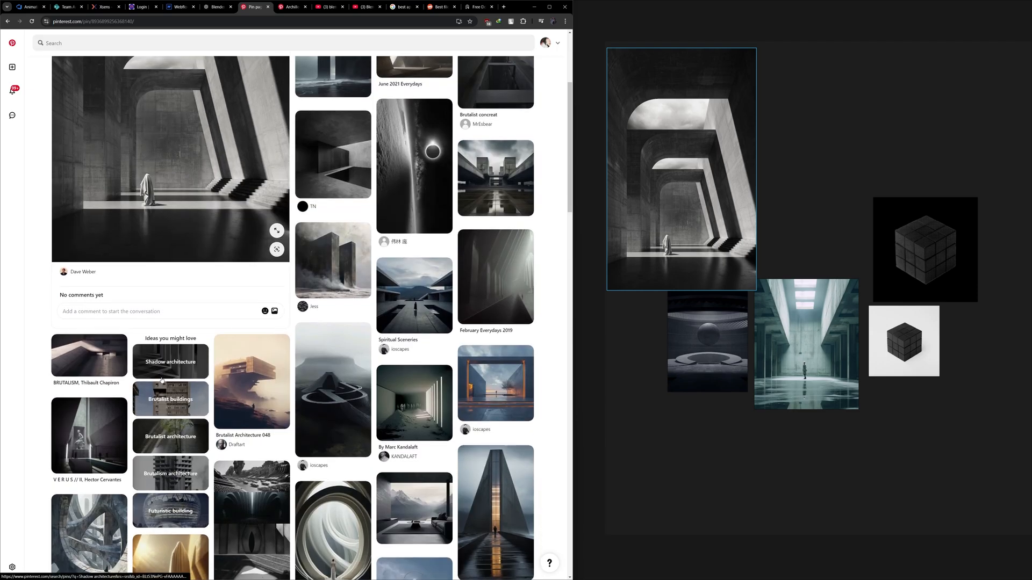
mouse_move(811, 370)
left_mouse_down()
mouse_move(730, 390)
mouse_move(743, 429)
mouse_move(775, 398)
mouse_move(770, 408)
mouse_move(791, 404)
mouse_move(808, 379)
left_mouse_up()
left_click_drag(717, 368, 702, 372)
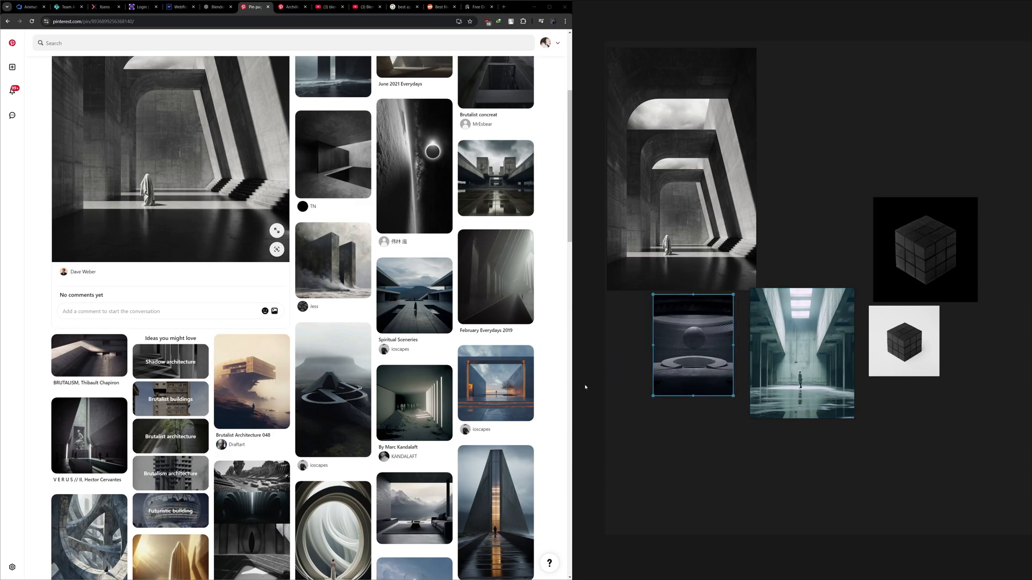
- Look through the related pins, move the nested-arches image slightly up on the board, and save its pin to 3d ref
scroll(238, 347, "down", 8)
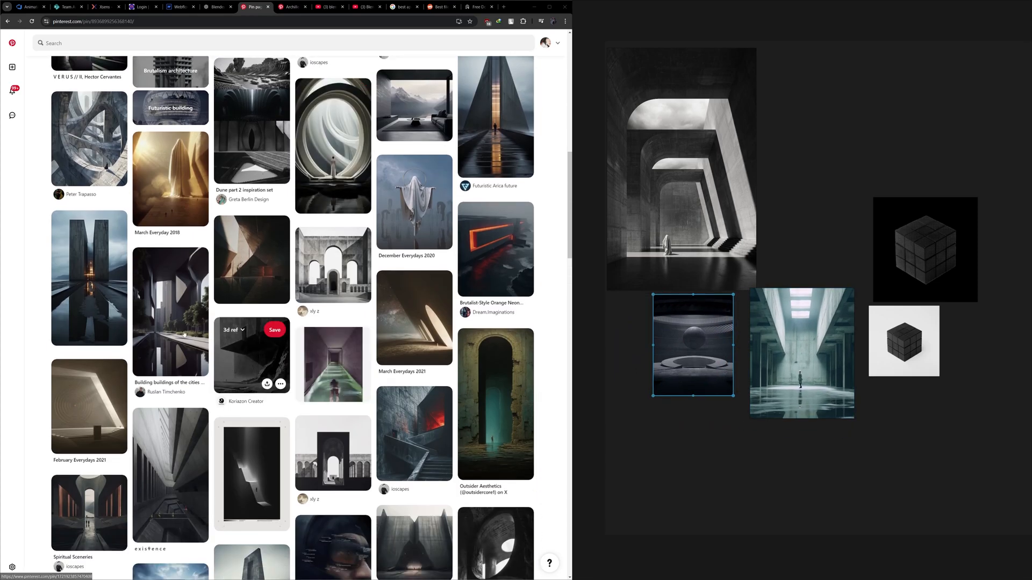
scroll(162, 323, "down", 6)
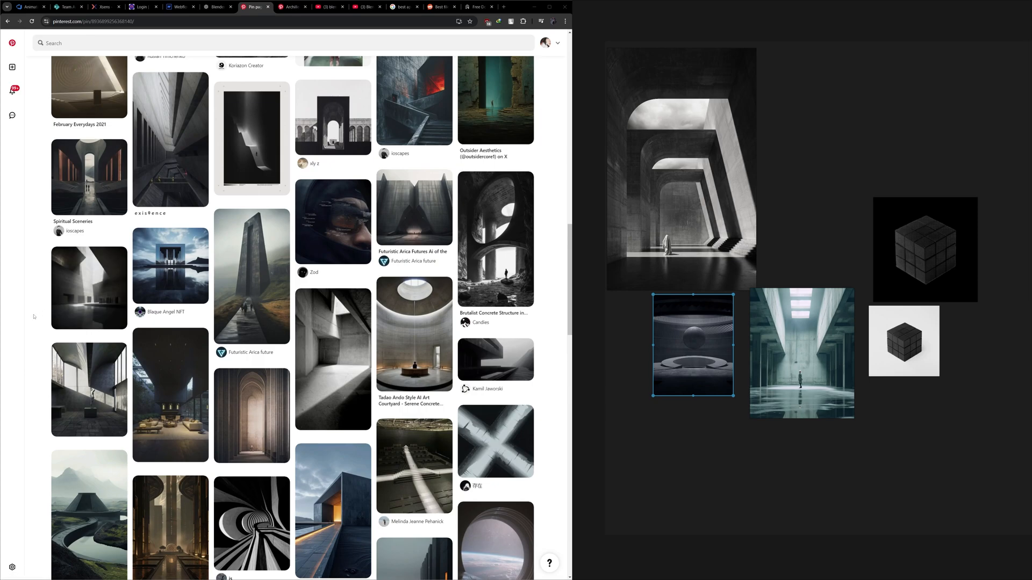
scroll(34, 316, "down", 2)
scroll(33, 316, "down", 3)
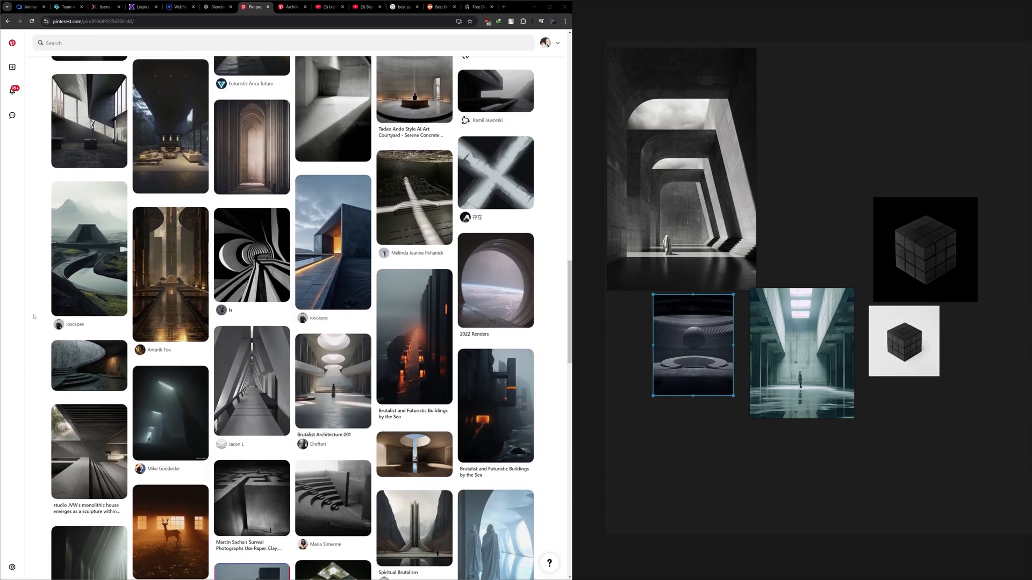
scroll(34, 317, "down", 5)
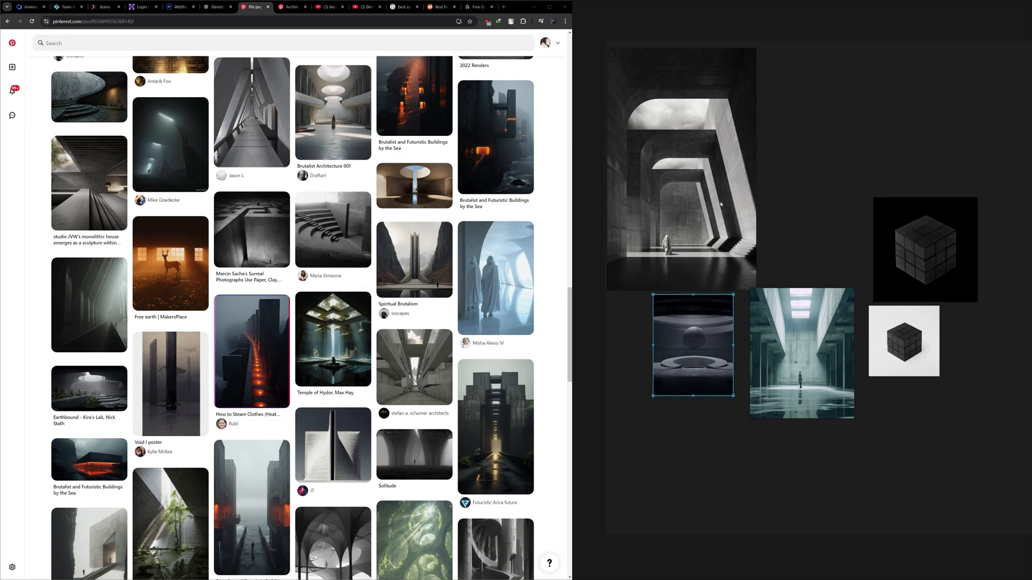
left_click_drag(719, 206, 726, 195)
scroll(252, 275, "up", 15)
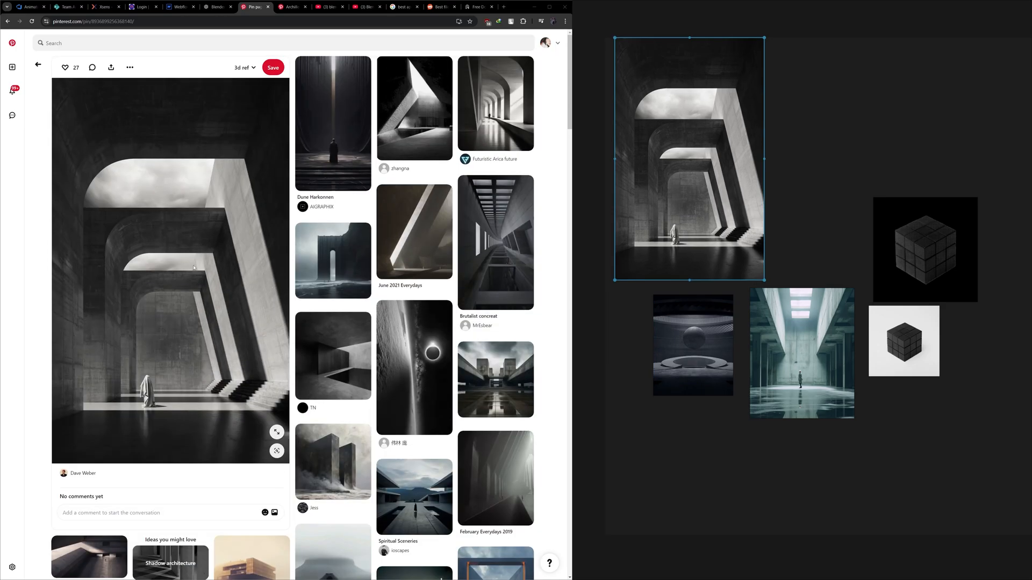
left_click(273, 67)
- Spread the board images apart, with the sphere image beside the nested arches, the cubes farther right, and the teal hall below the sphere
scroll(250, 353, "down", 4)
scroll(250, 353, "down", 5)
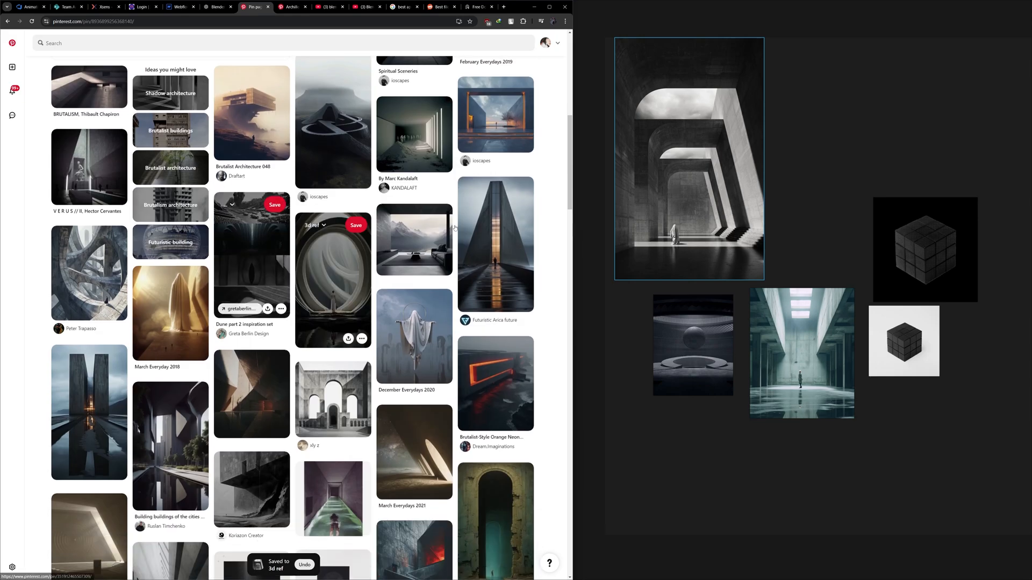
left_click_drag(723, 351, 844, 122)
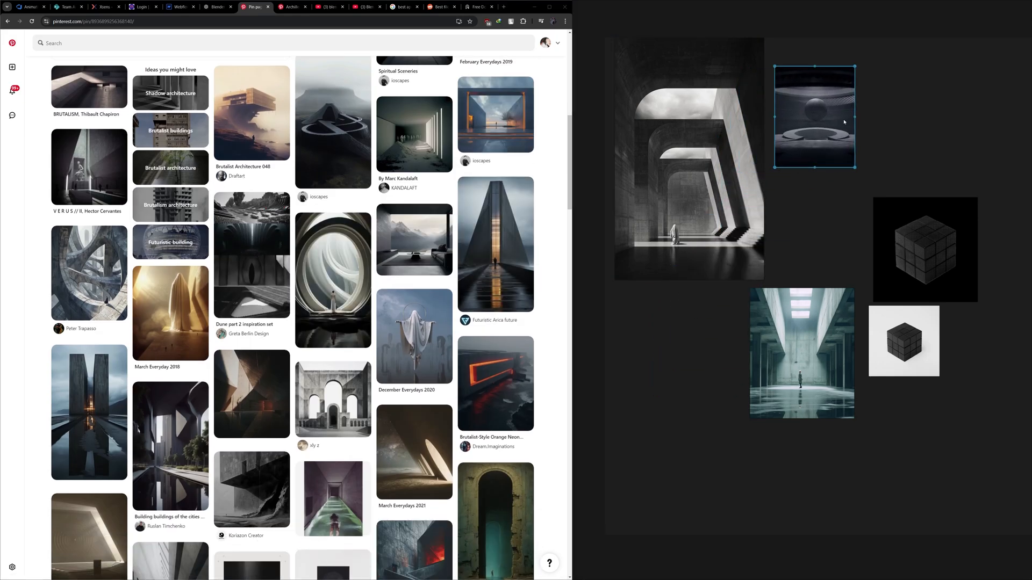
left_click_drag(908, 257, 966, 252)
left_click_drag(757, 330, 971, 402)
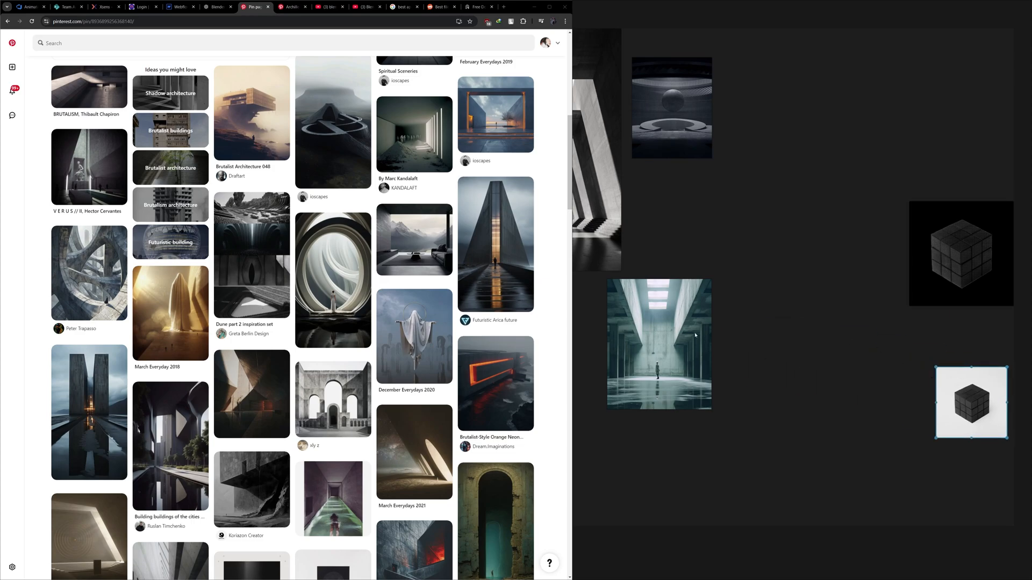
left_click_drag(695, 336, 737, 279)
- Minimize the browser and maximize the PureRef board
scroll(244, 265, "down", 3)
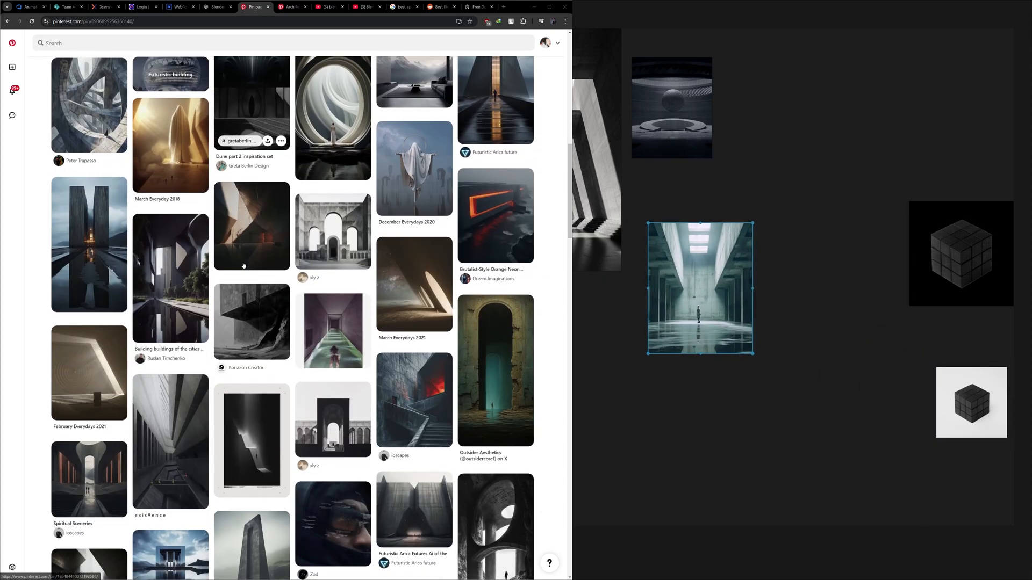
scroll(244, 265, "down", 6)
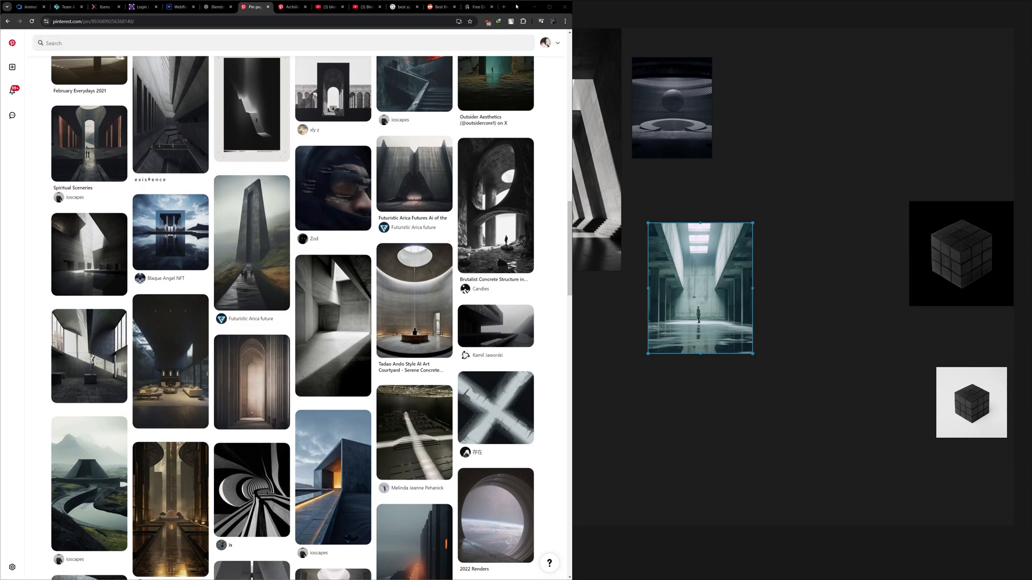
left_click(534, 6)
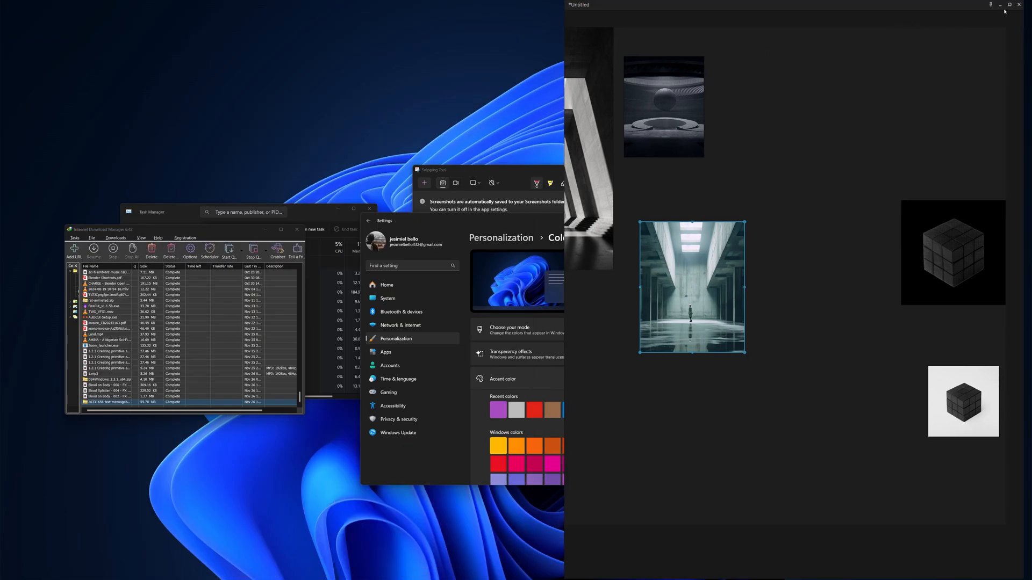
left_click(1009, 4)
- Scale down the nested-arches image in open space on the board, then enlarge the sphere image and place it directly to its right
left_click_drag(562, 167, 497, 270)
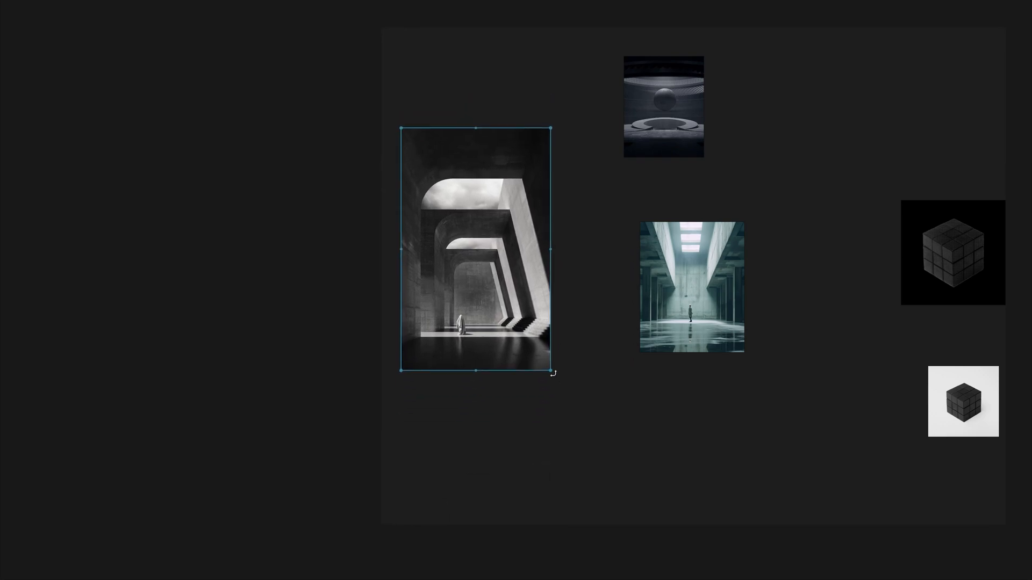
left_click_drag(550, 371, 508, 302)
left_click_drag(658, 122, 563, 152)
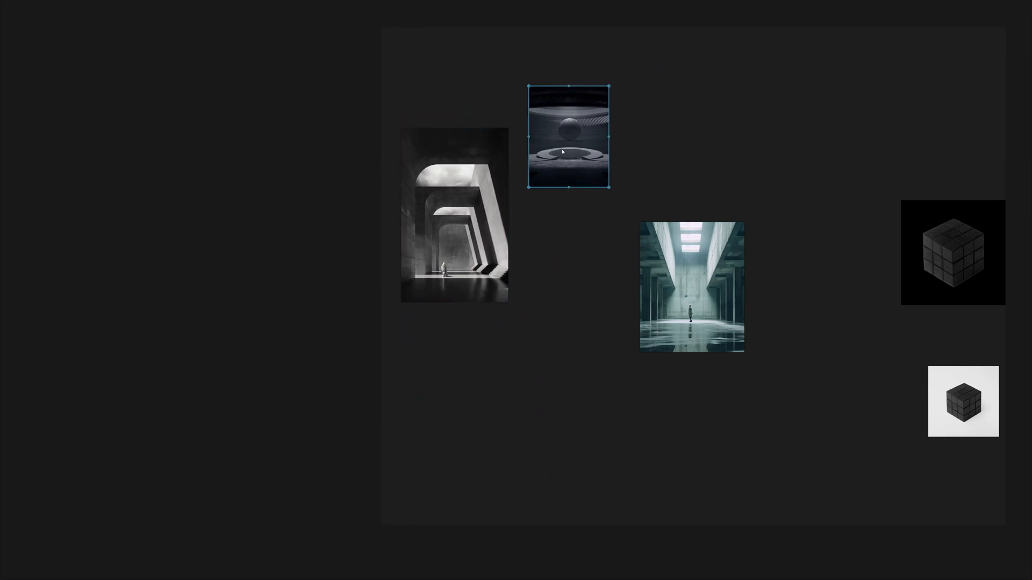
left_click_drag(609, 187, 753, 178)
left_click_drag(680, 210, 627, 238)
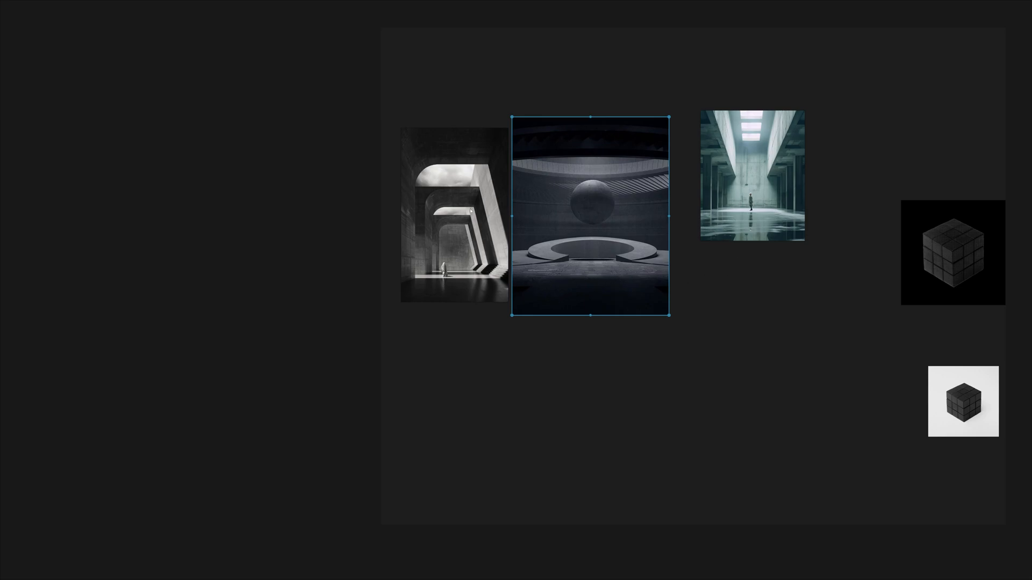
- Enlarge the teal hall, nested-arches and sphere images and line them up side by side in that order
left_click_drag(757, 221, 582, 522)
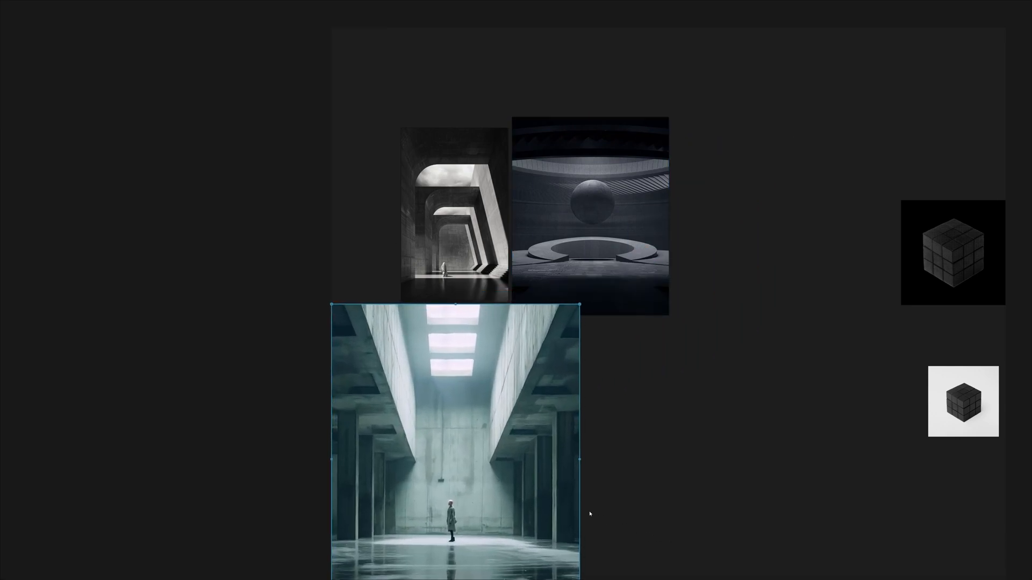
left_click_drag(510, 483, 350, 288)
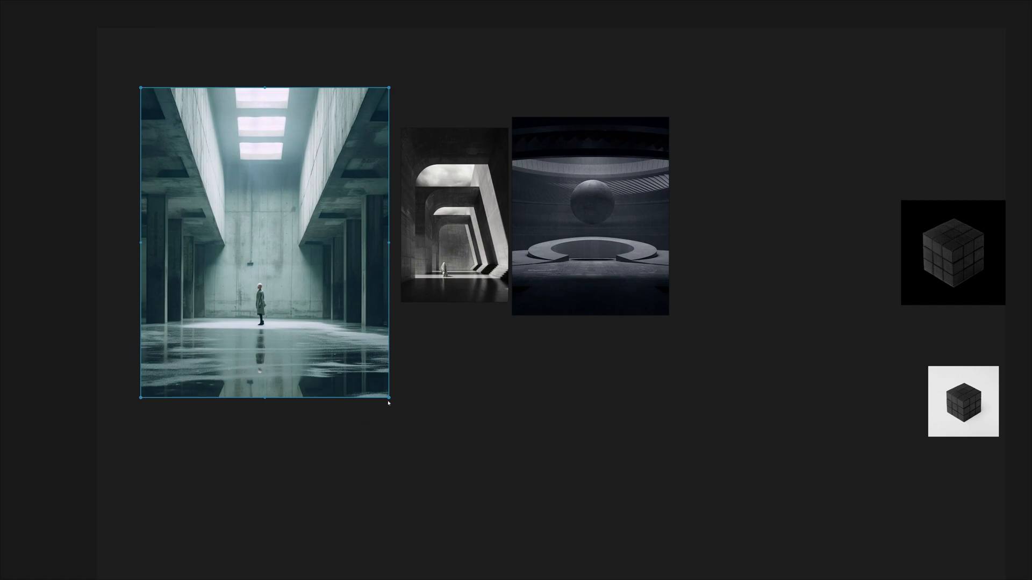
left_click_drag(580, 304, 631, 289)
left_click_drag(500, 300, 566, 408)
left_click_drag(533, 379, 516, 337)
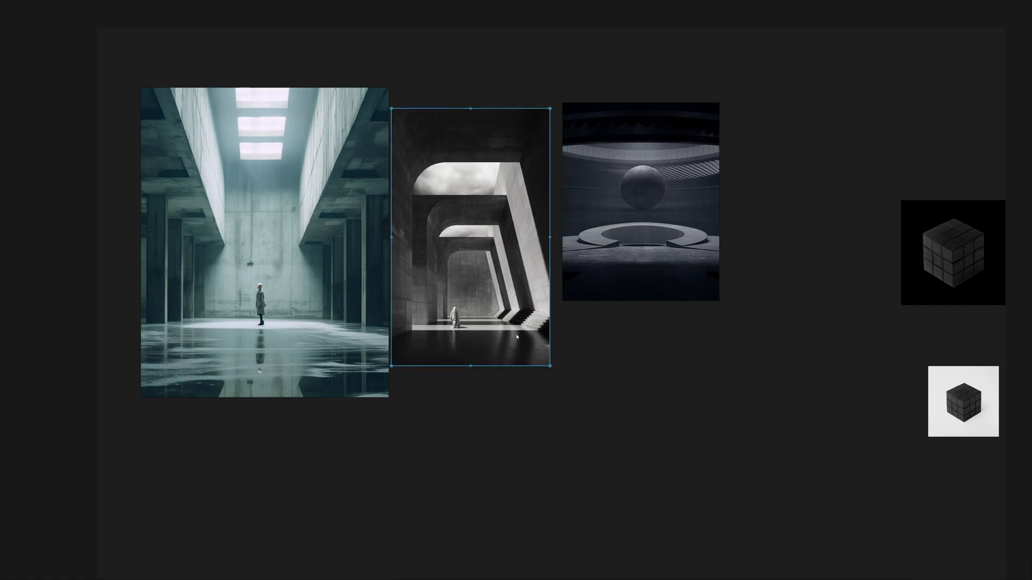
left_click_drag(608, 284, 605, 319)
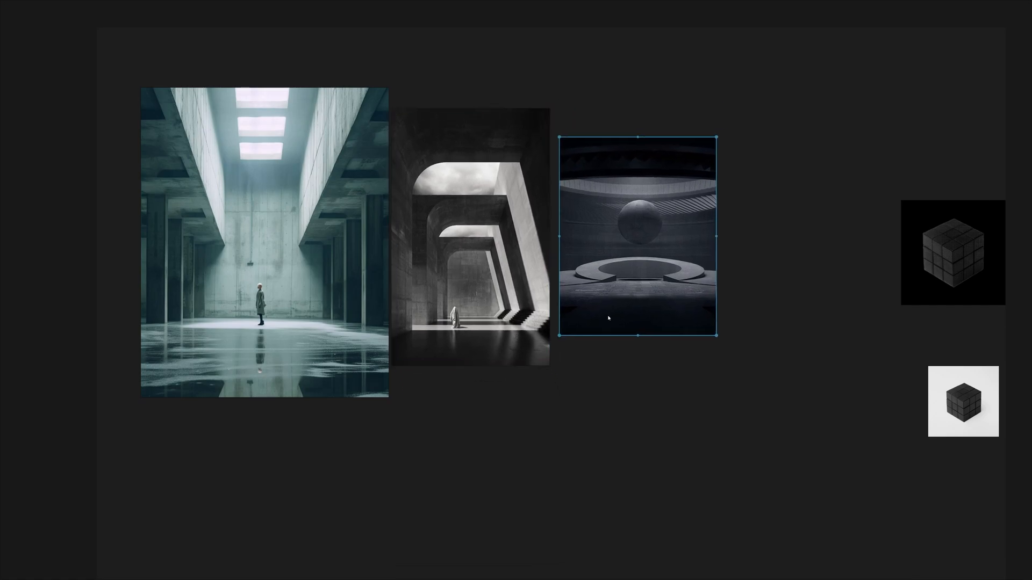
left_click_drag(715, 335, 694, 345)
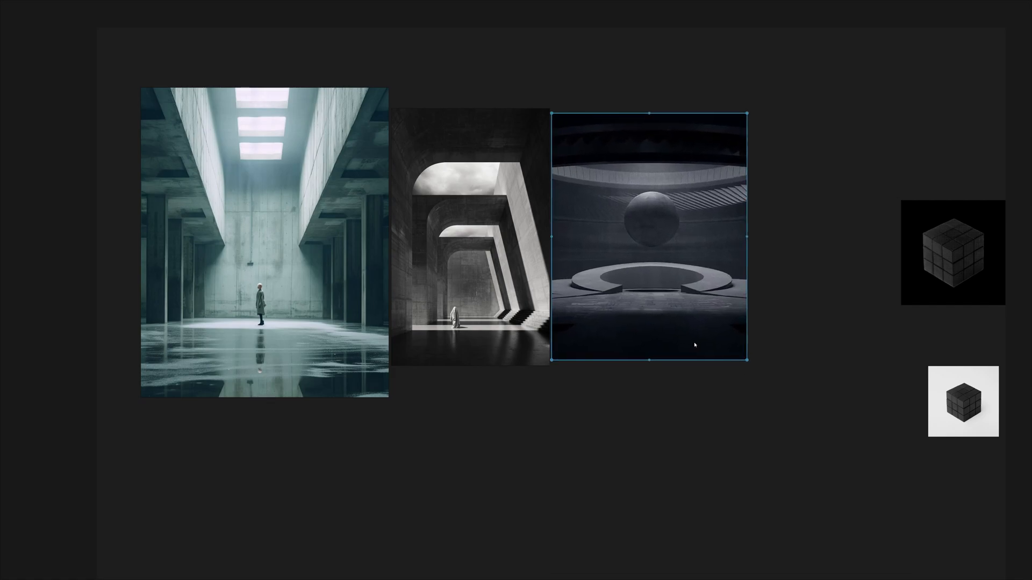
- Move the black-background cube closer to the architecture row and place the white-background cube just below it
left_click_drag(954, 301, 899, 276)
left_click(584, 284)
left_click(577, 276)
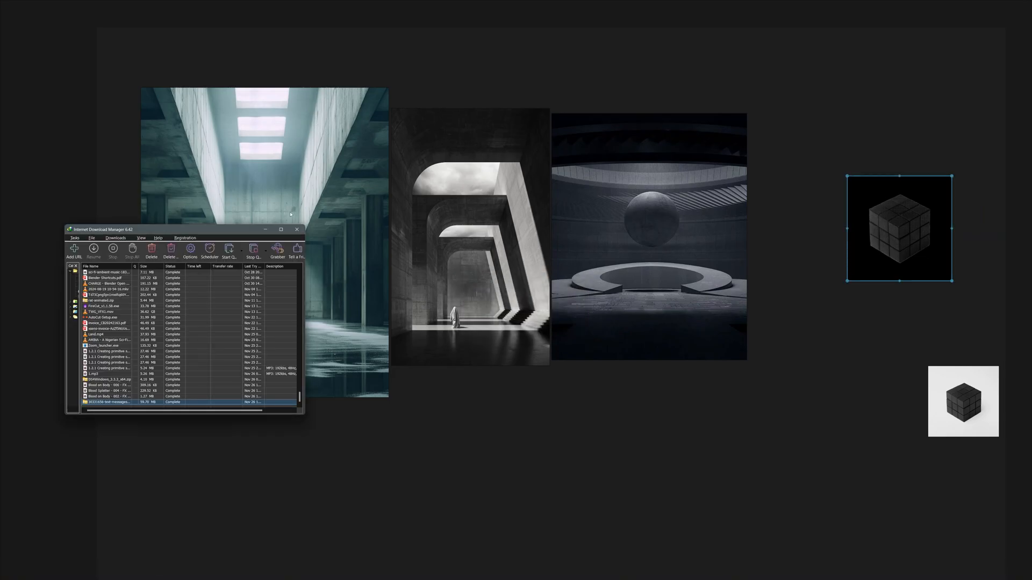
left_click(702, 420)
left_click_drag(962, 424, 931, 344)
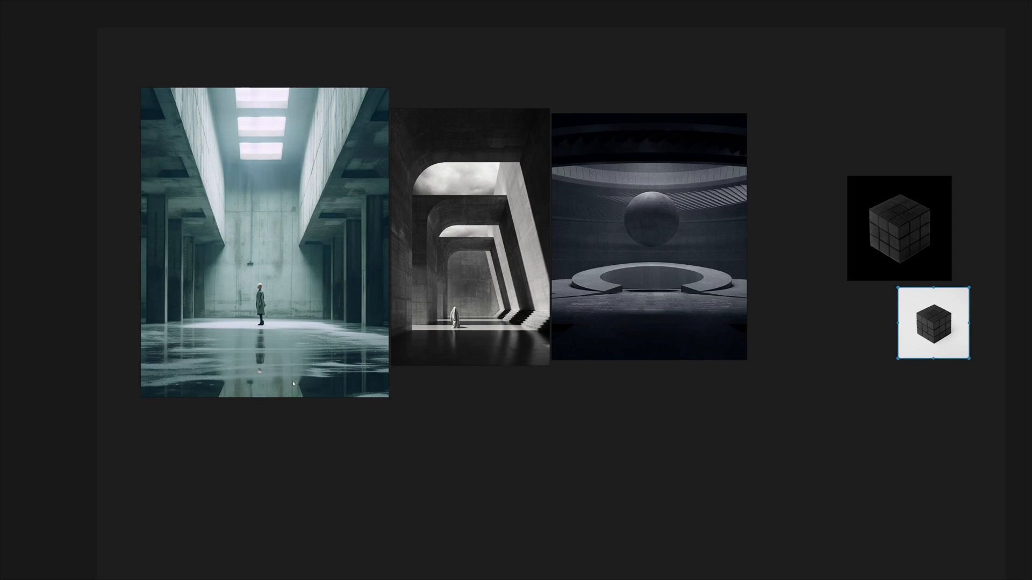
- Turn on drawing mode, draw an arrow from the teal hall's lower-left corner into the empty space below, and handwrite "Cam" at its tip
right_click(122, 165)
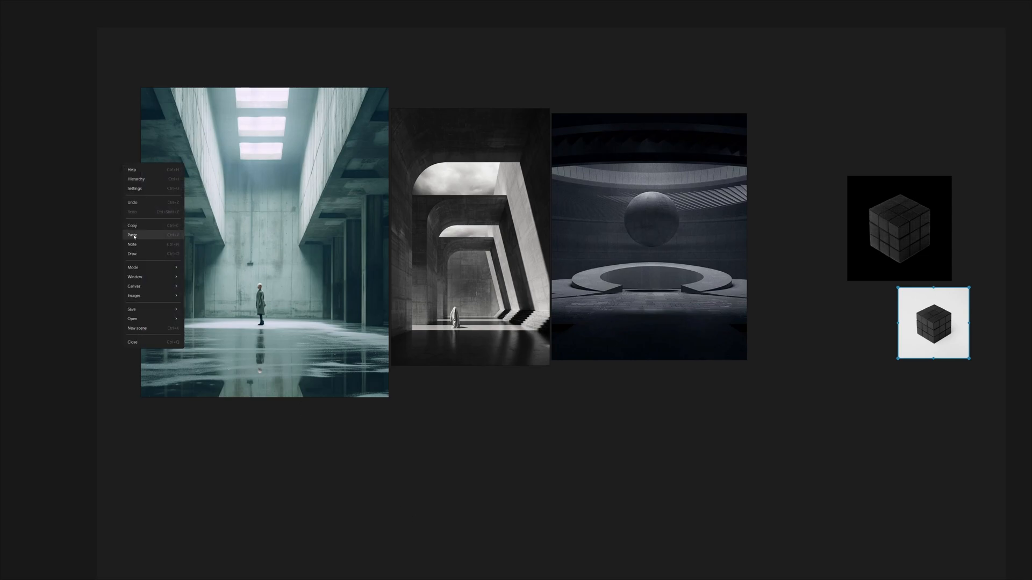
mouse_move(143, 276)
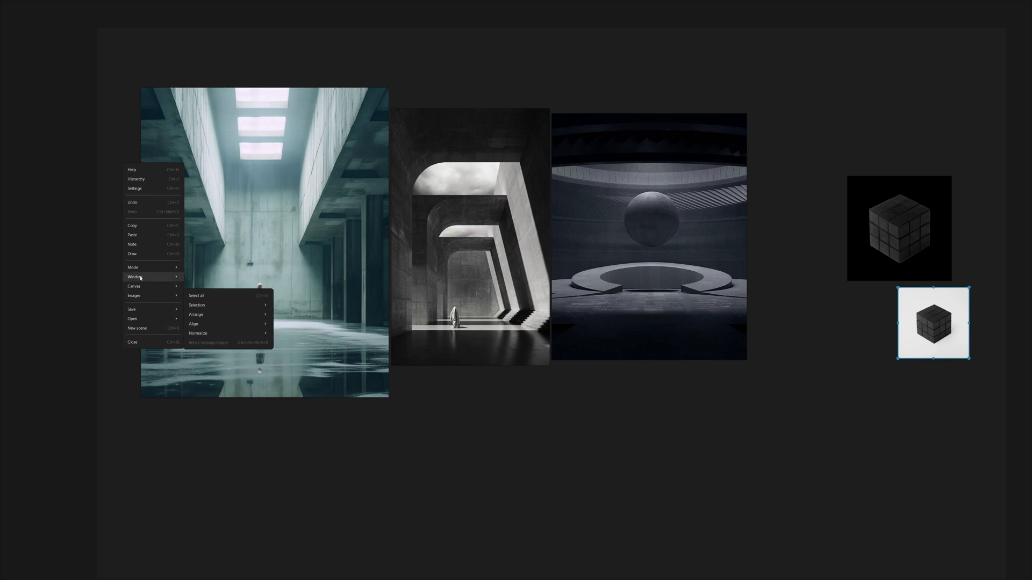
left_click(143, 257)
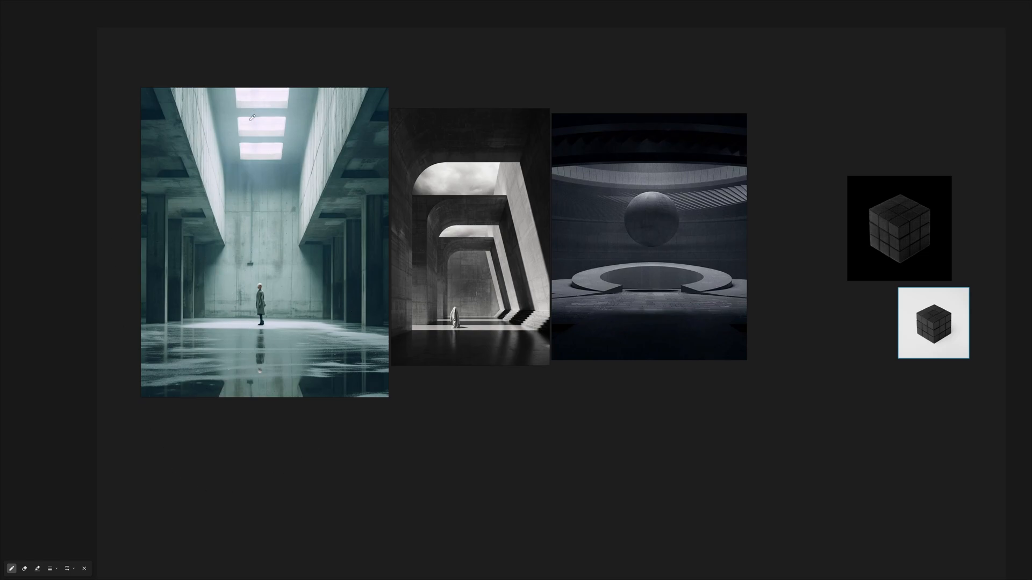
left_click_drag(279, 459, 325, 363)
scroll(324, 362, "up", 1)
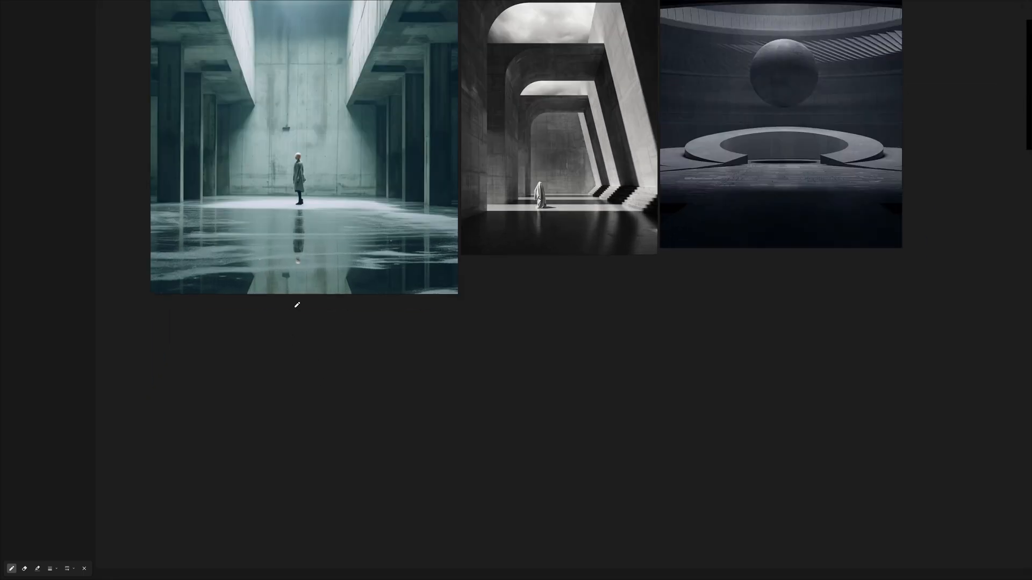
scroll(296, 310, "down", 1)
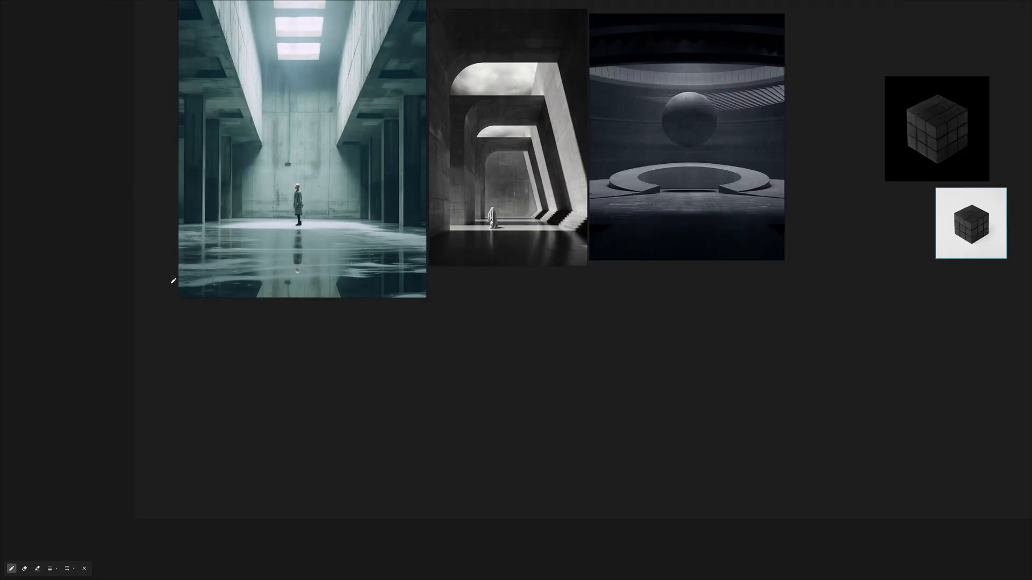
mouse_move(173, 275)
left_mouse_down()
mouse_move(157, 324)
mouse_move(191, 400)
mouse_move(208, 410)
mouse_move(199, 423)
mouse_move(262, 408)
left_mouse_up()
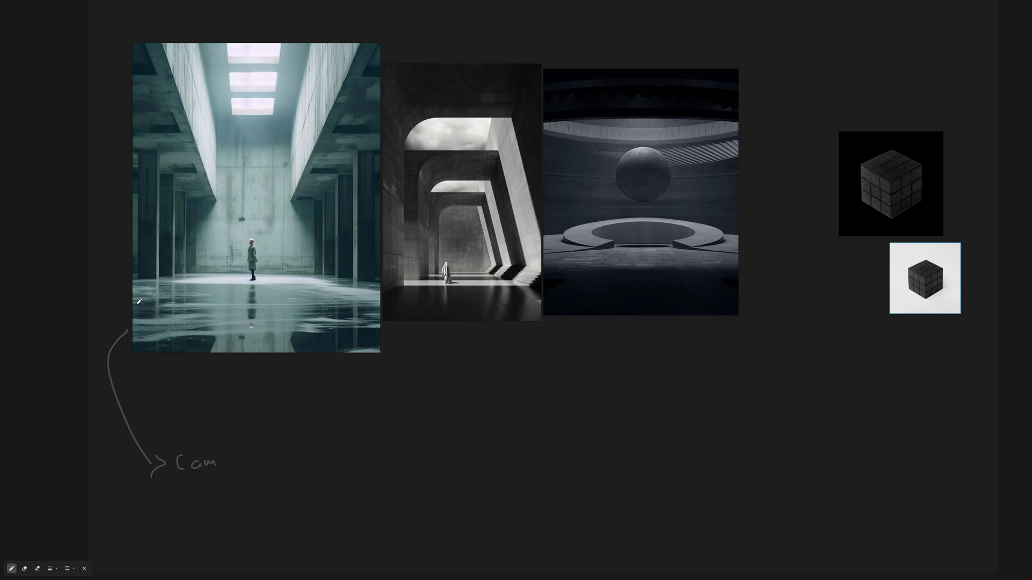
- Draw a second, longer arrow from the teal hall image below the first one and handwrite "Sc layout" at its tip
mouse_move(133, 299)
left_mouse_down()
mouse_move(83, 329)
mouse_move(108, 437)
mouse_move(168, 493)
mouse_move(247, 508)
mouse_move(247, 532)
left_mouse_up()
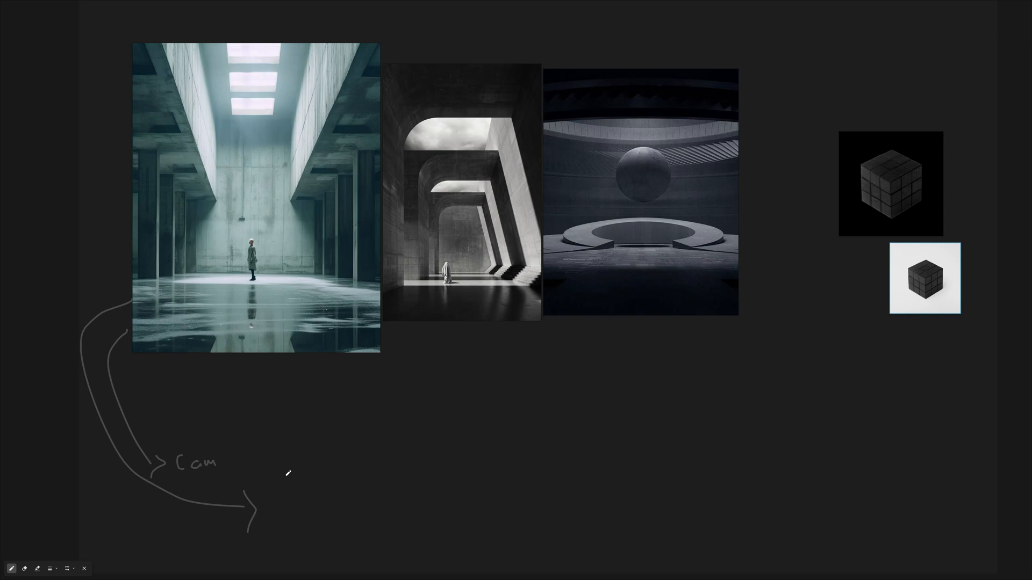
mouse_move(273, 493)
left_mouse_down()
mouse_move(279, 520)
mouse_move(303, 507)
left_mouse_up()
mouse_move(321, 476)
left_mouse_down()
mouse_move(331, 516)
mouse_move(353, 497)
mouse_move(366, 507)
mouse_move(353, 490)
mouse_move(360, 501)
mouse_move(393, 478)
left_mouse_up()
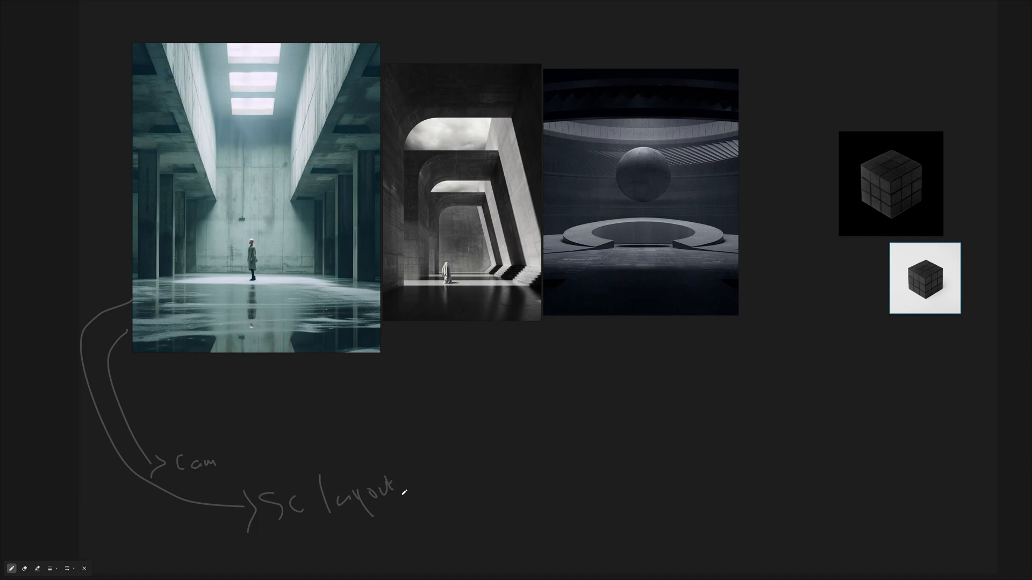